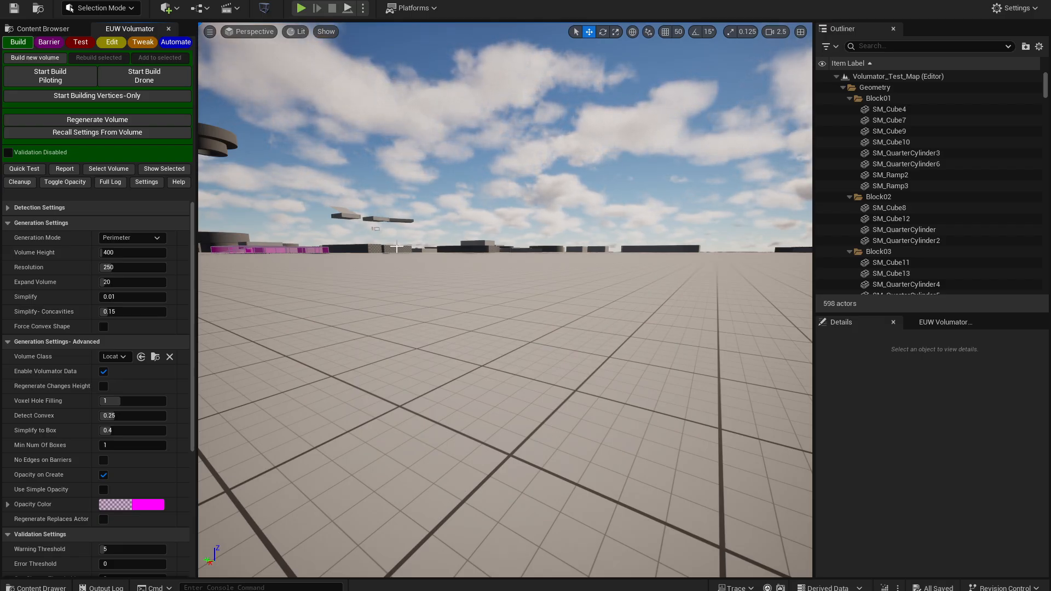
- Start the Volumator setup wizard from the help options and save LocationVolume as the default volume class
left_click(178, 183)
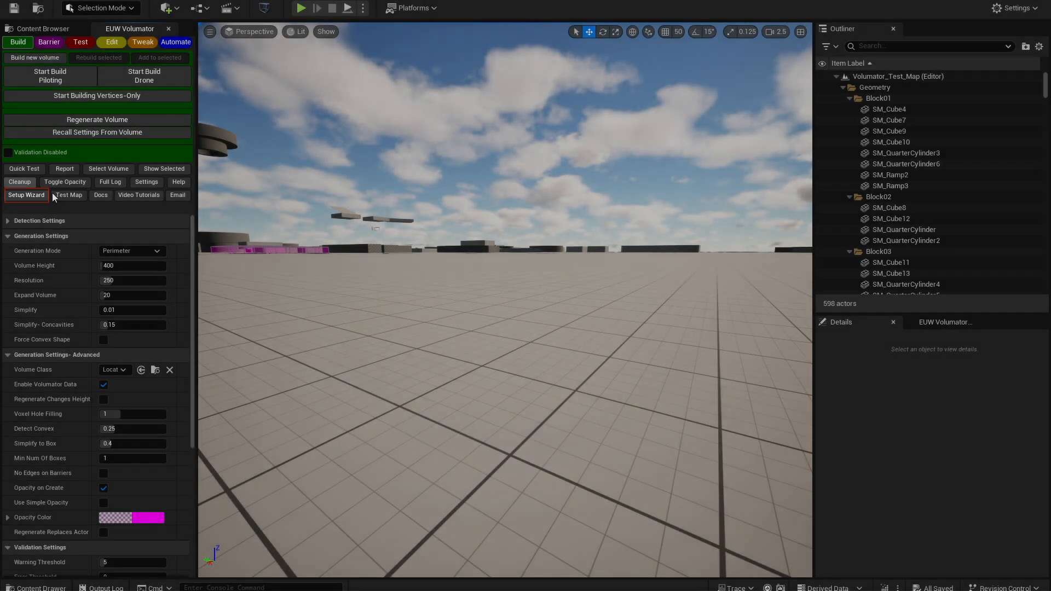
left_click(26, 195)
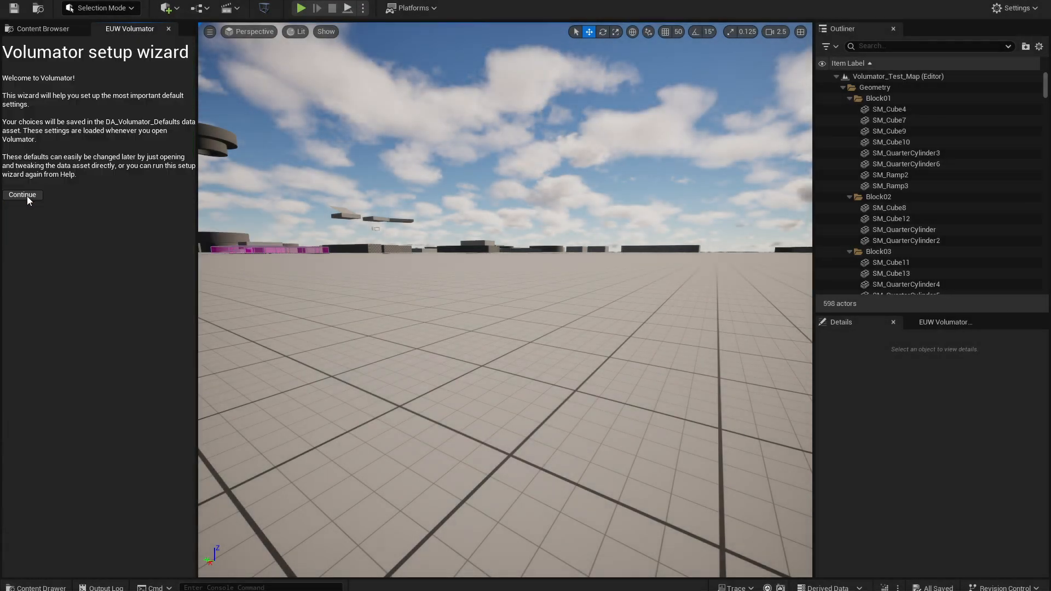
left_click(22, 194)
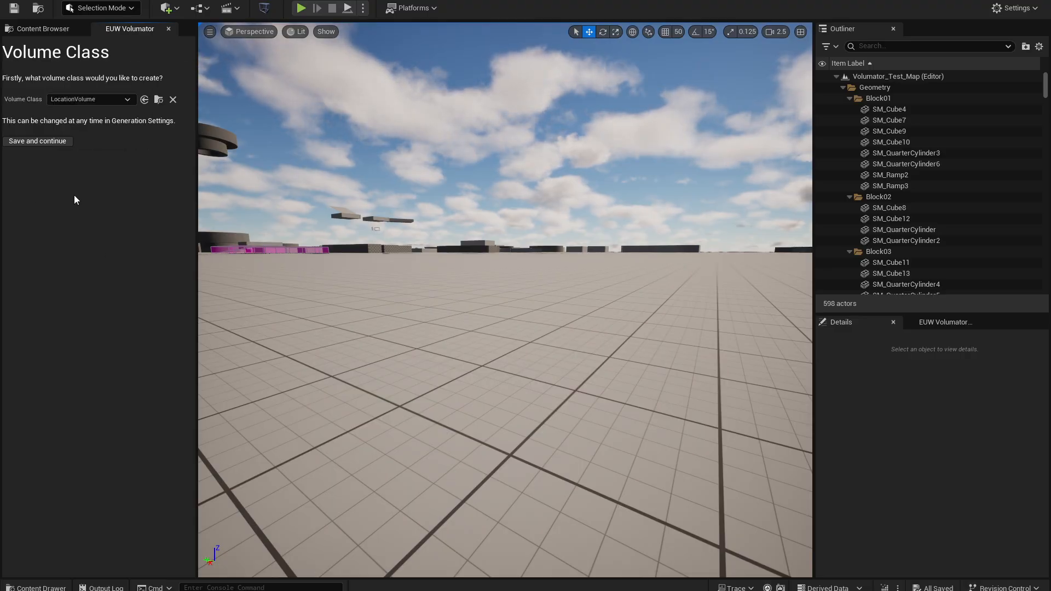
left_click(36, 138)
left_click(57, 239)
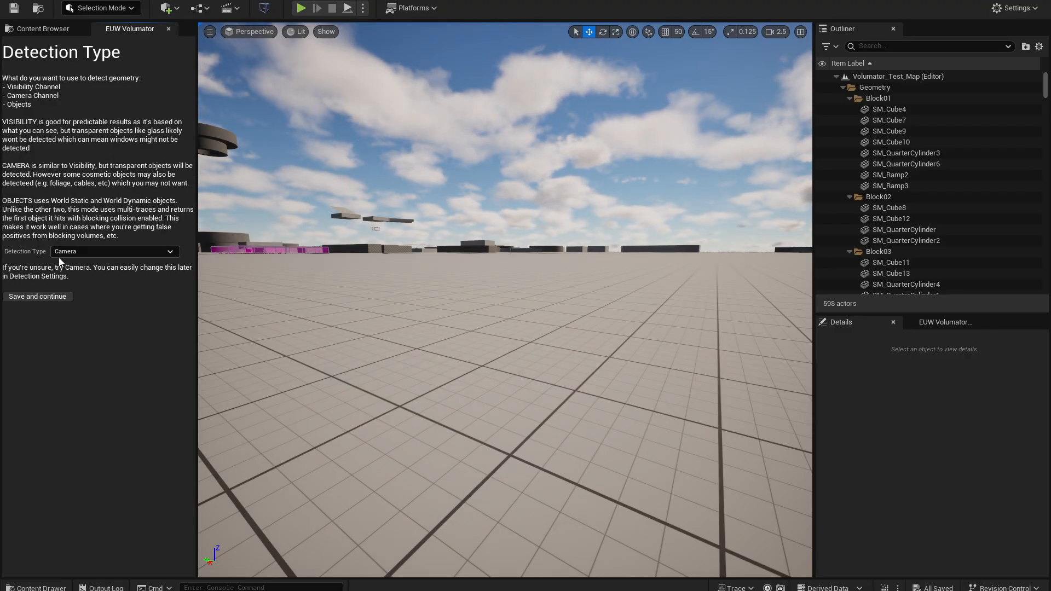
- Save Camera as the detection type and keep Opacity On Create enabled, then complete the remaining wizard pages and close the wizard
left_click(47, 297)
left_click(52, 308)
left_click(37, 308)
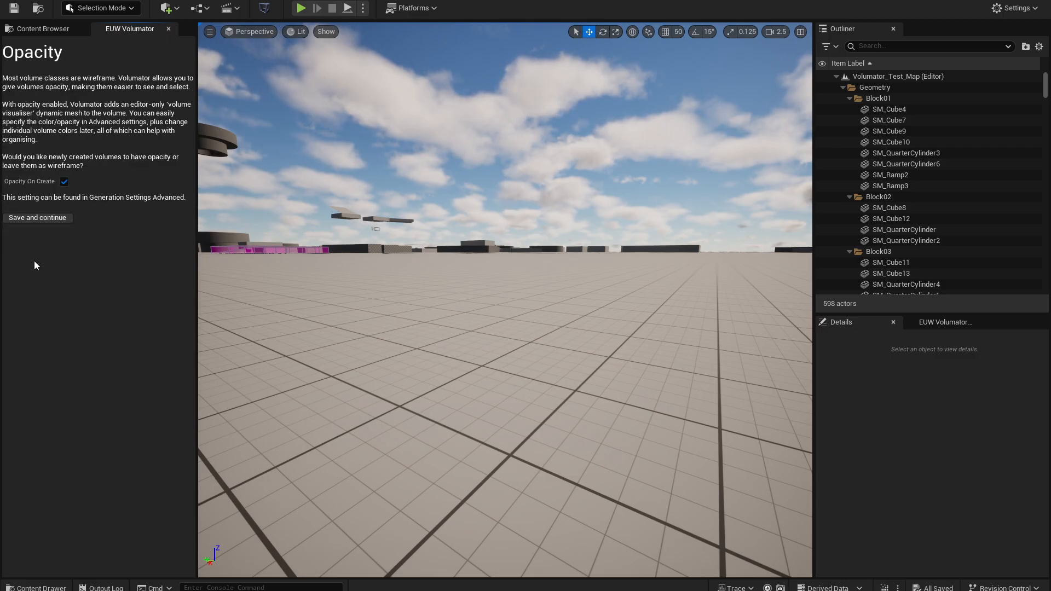
left_click(47, 217)
left_click(21, 382)
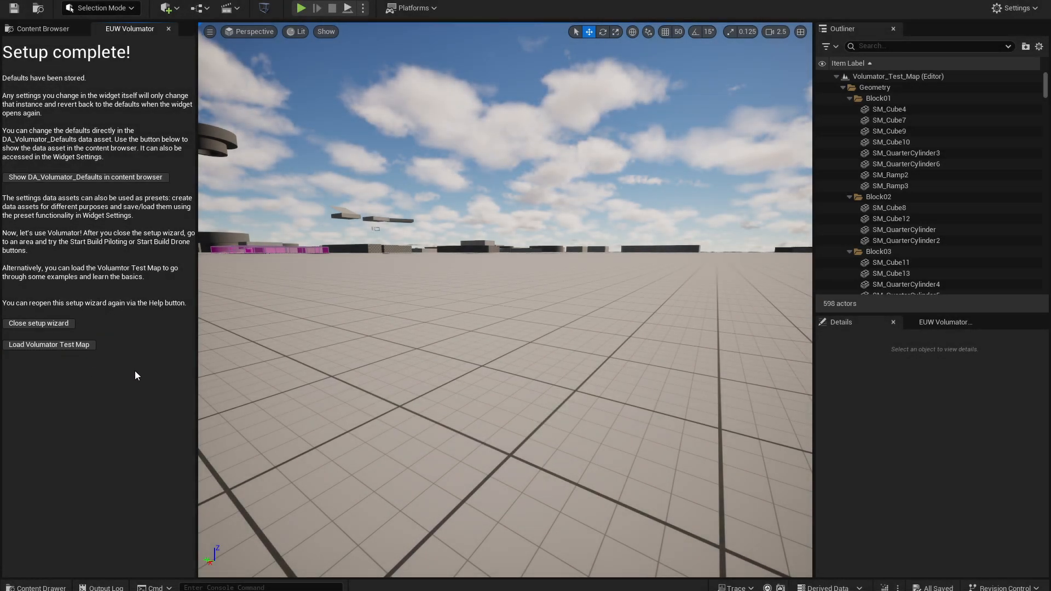
left_click(41, 323)
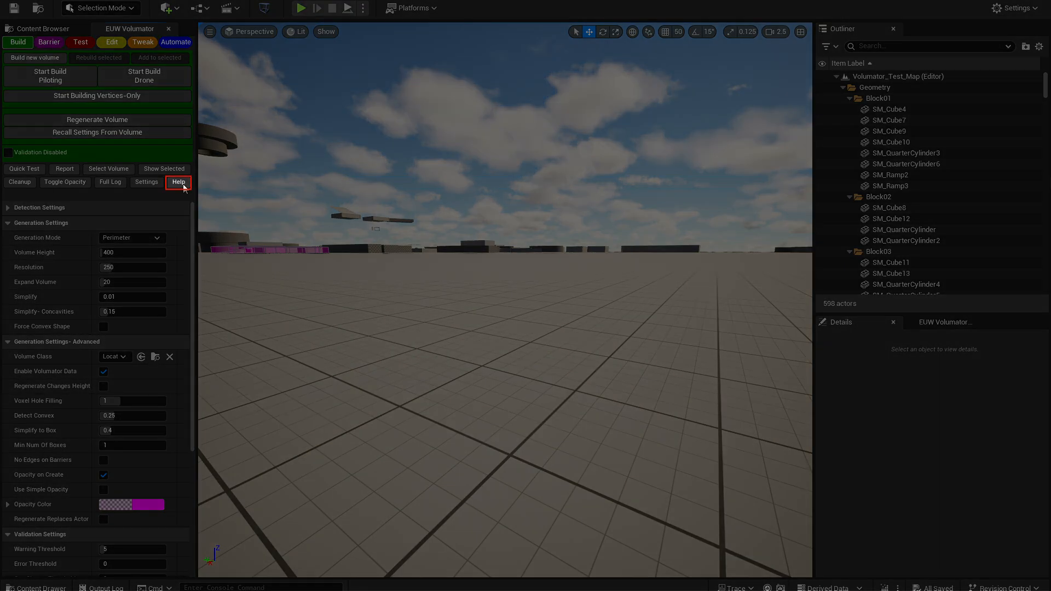
- Load the Volumator test map and dock its examples widget beneath the main Volumator panel at a reduced height
left_click(178, 184)
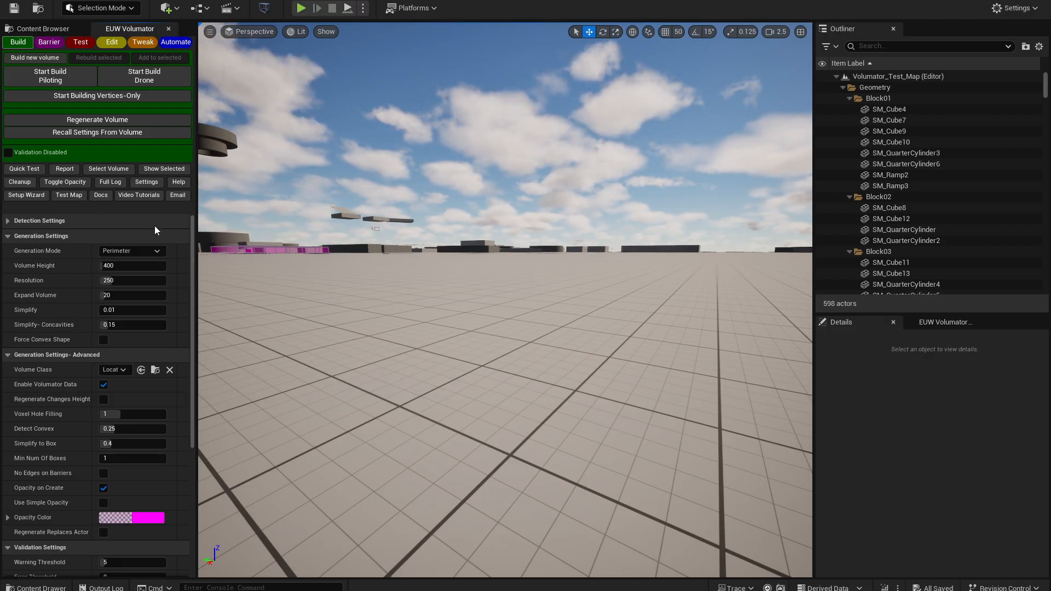
left_click(69, 195)
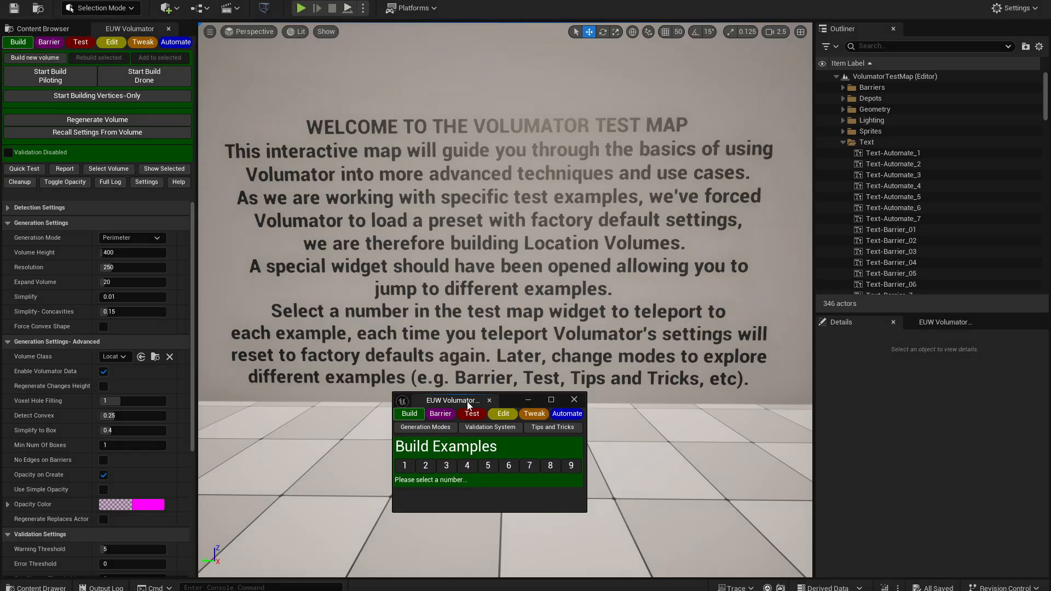
left_click_drag(467, 402, 96, 512)
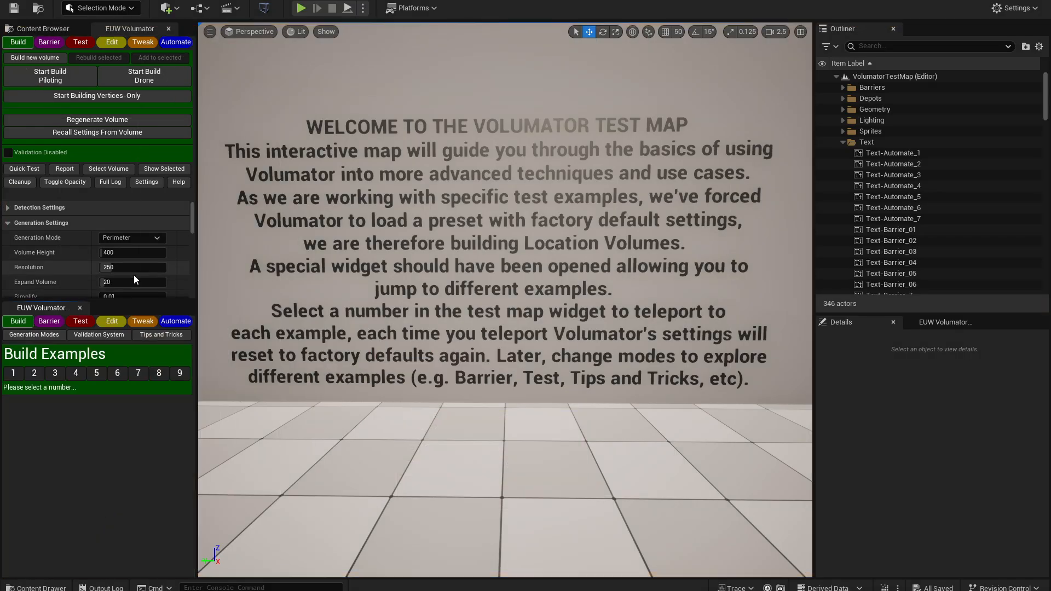
left_click_drag(145, 362, 145, 415)
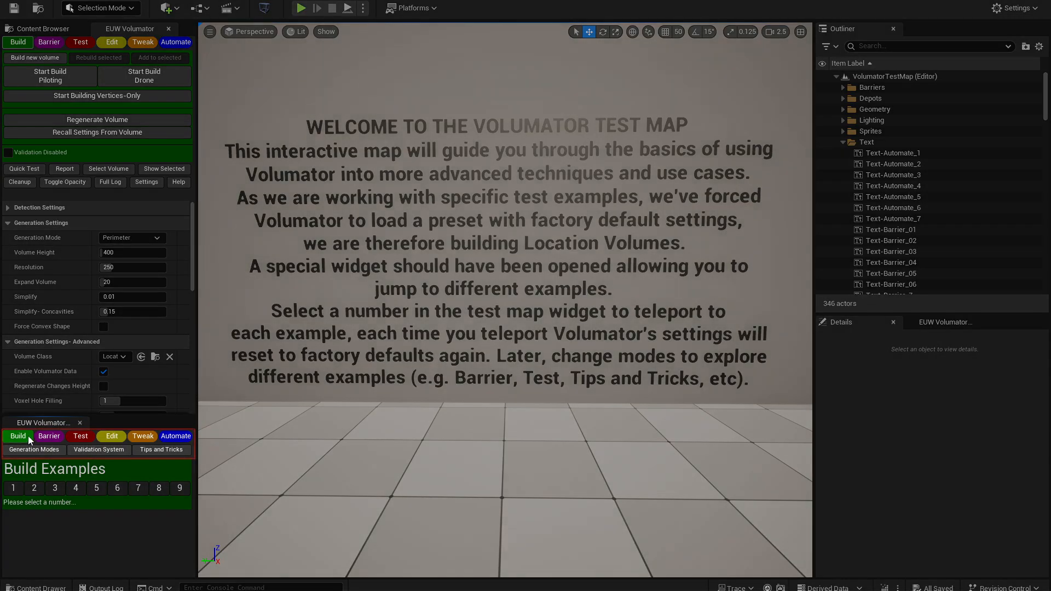
- Look through the Barrier, Test, Edit, Tweak and Automate example groups in the test map widget and return to Build
left_click(48, 437)
left_click(80, 441)
left_click(114, 438)
left_click(144, 438)
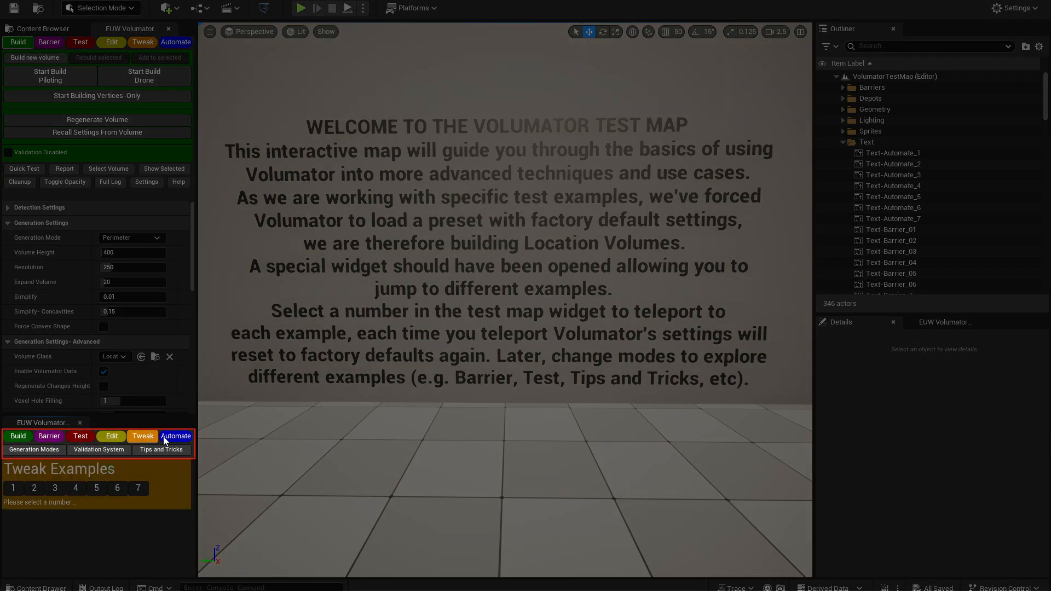
left_click(167, 438)
left_click(142, 437)
left_click(112, 438)
left_click(77, 439)
left_click(49, 440)
left_click(26, 439)
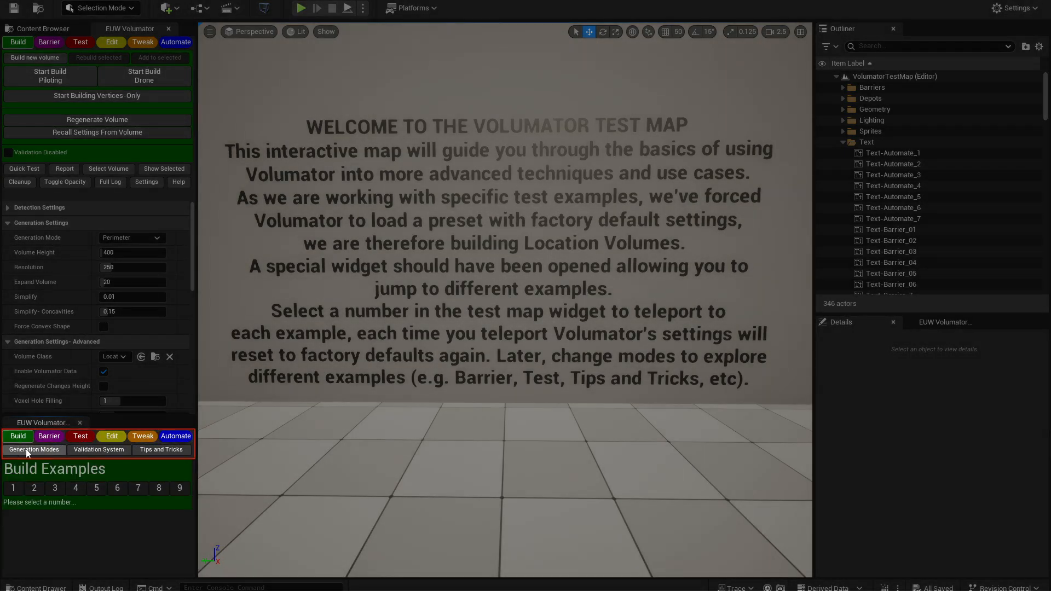
- Look through the Generation Modes, Validation System and Tips and Tricks example groups in the test map widget
left_click(28, 450)
left_click(99, 450)
left_click(153, 450)
left_click(116, 449)
left_click(34, 450)
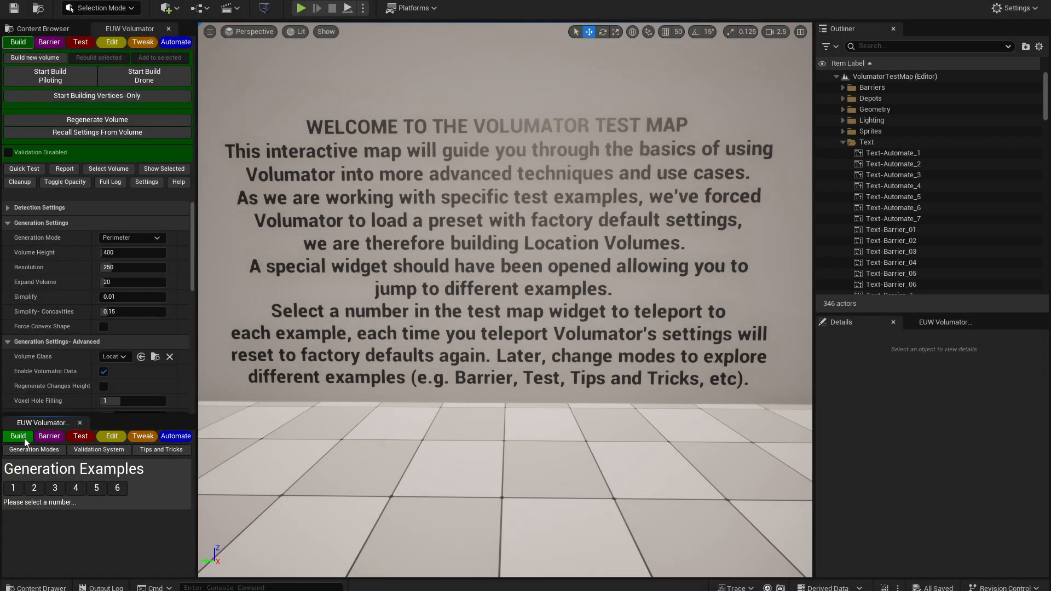
- Review the numbered examples offered by the Barrier, Test, Tweak, Automate, Tips and Tricks and Generation Modes groups
left_click(49, 436)
left_click(80, 436)
left_click(143, 437)
left_click(176, 437)
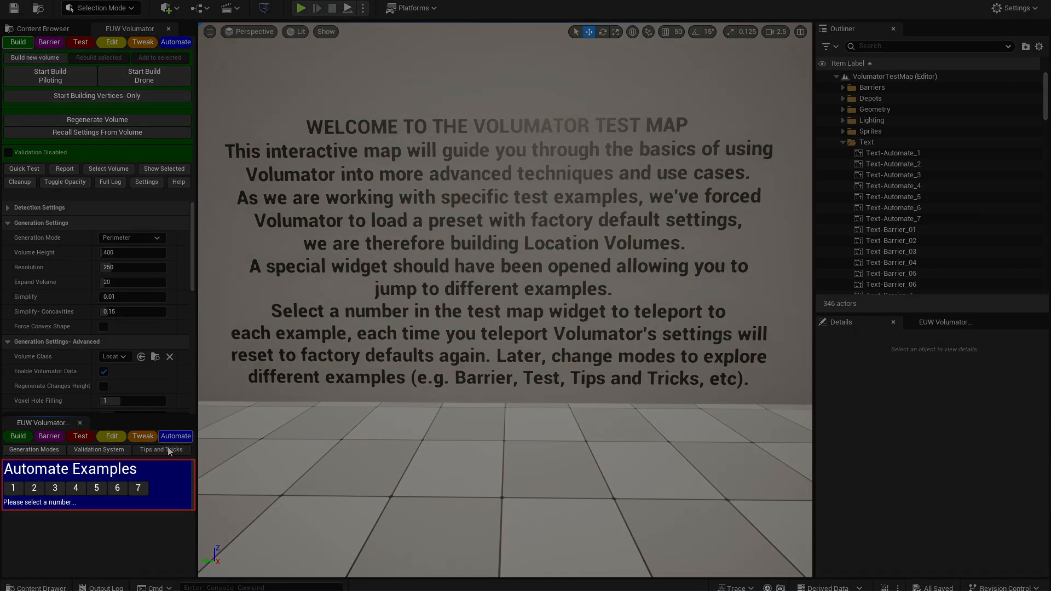
left_click(161, 449)
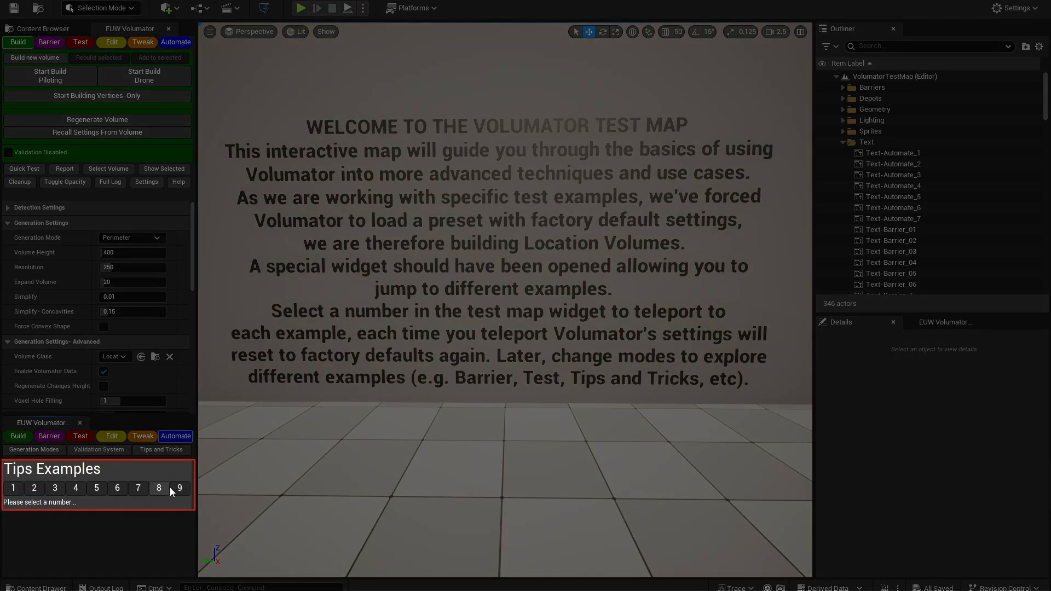
left_click(34, 449)
- Teleport to Build examples 1, 2 and 3 in the test map, then return to Build example 1
left_click(18, 436)
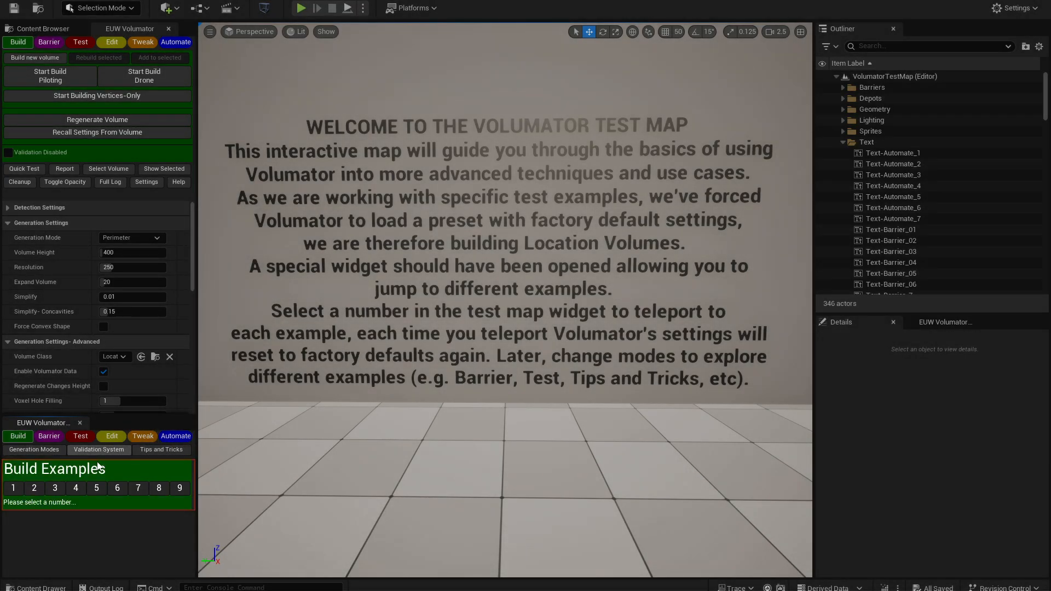
left_click(14, 489)
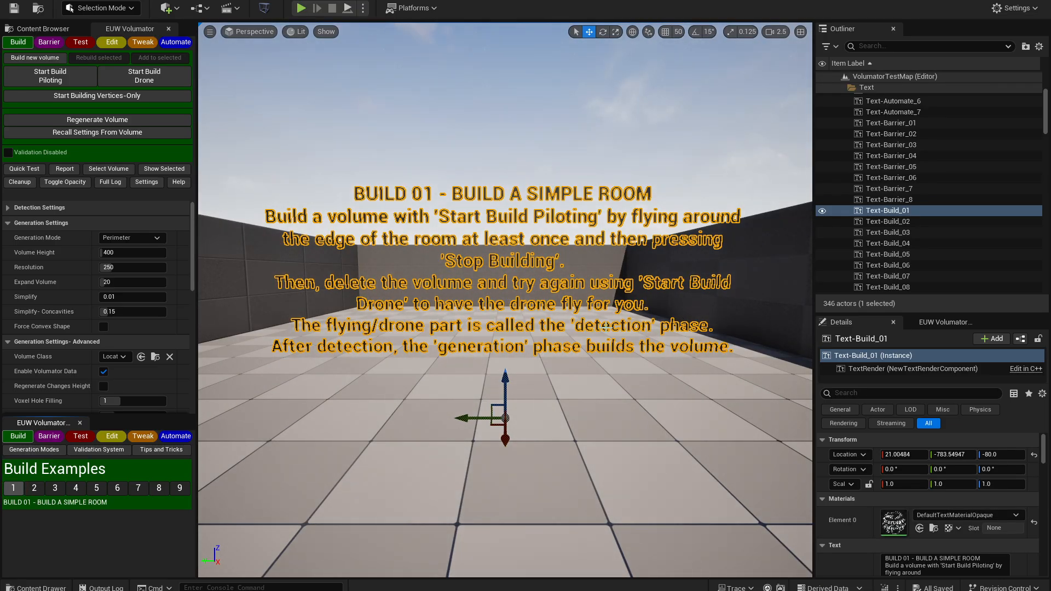
left_click(34, 489)
left_click(56, 489)
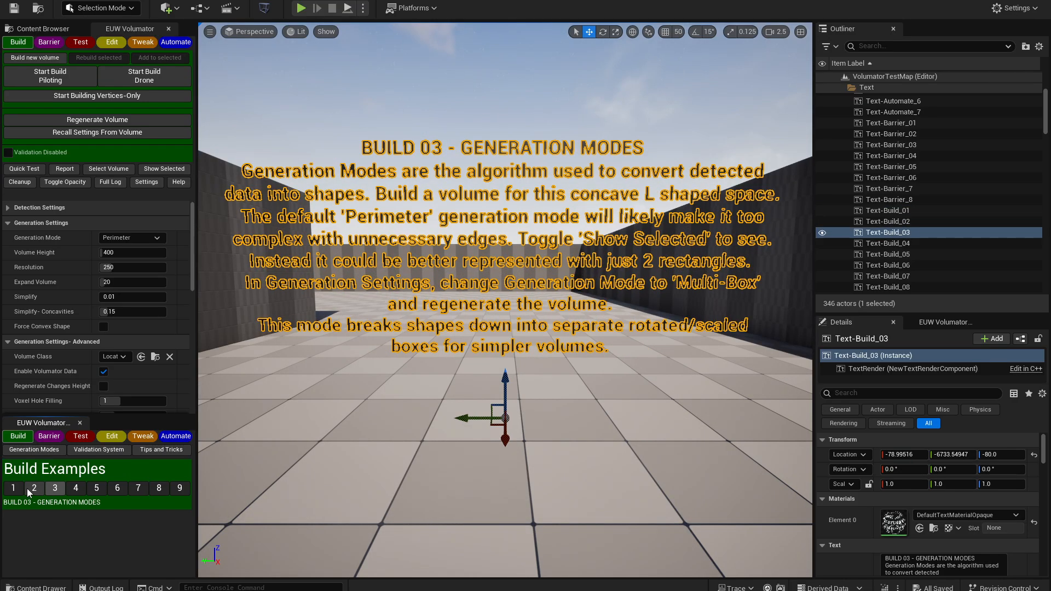
left_click(17, 488)
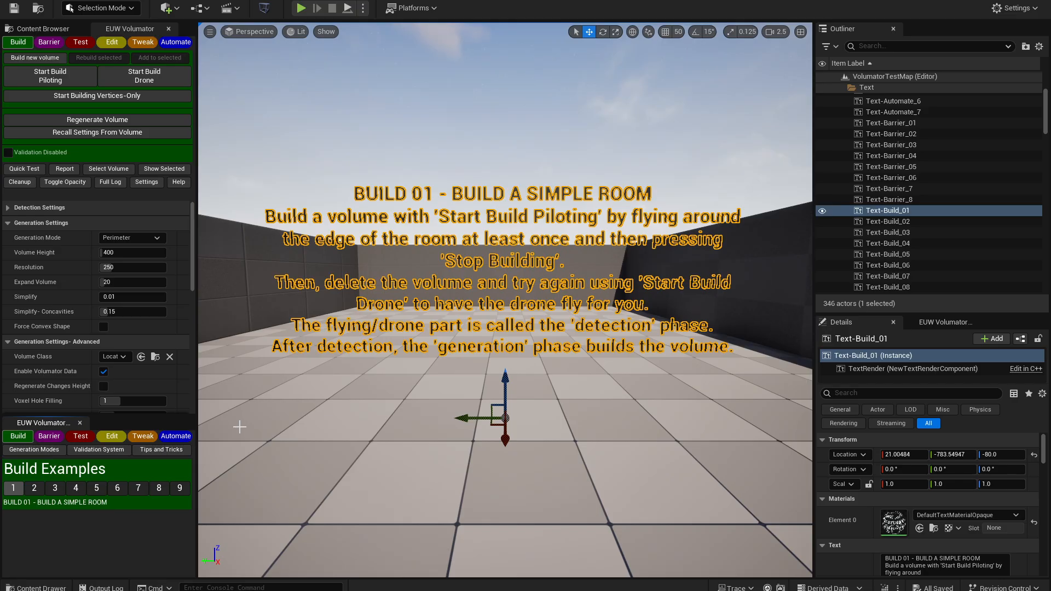
- Teleport to Test example 1 and inspect its volume from above, then visit Test examples 2 and 4
left_click(80, 436)
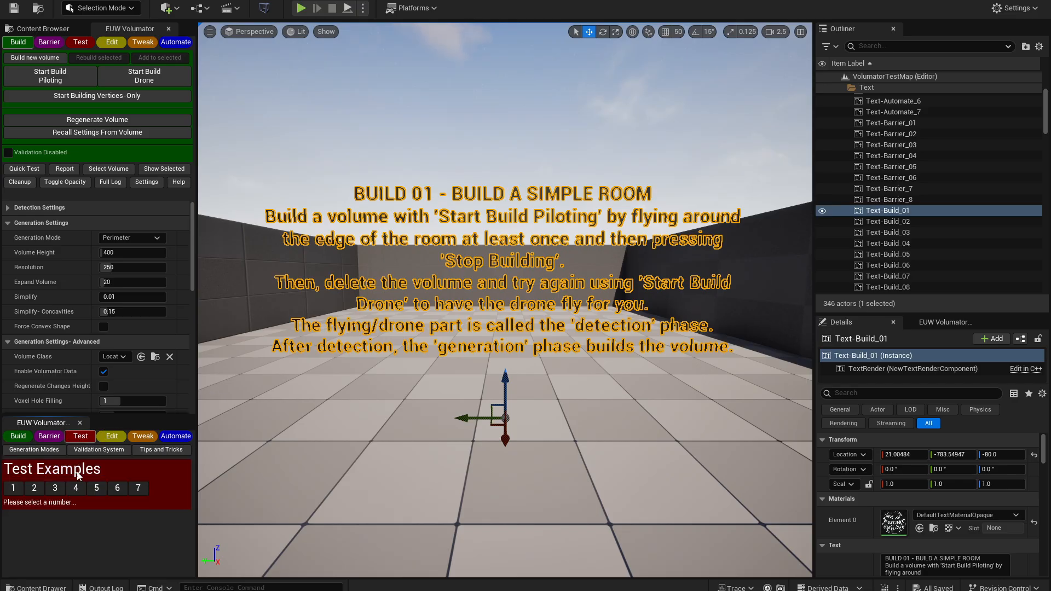
left_click(15, 489)
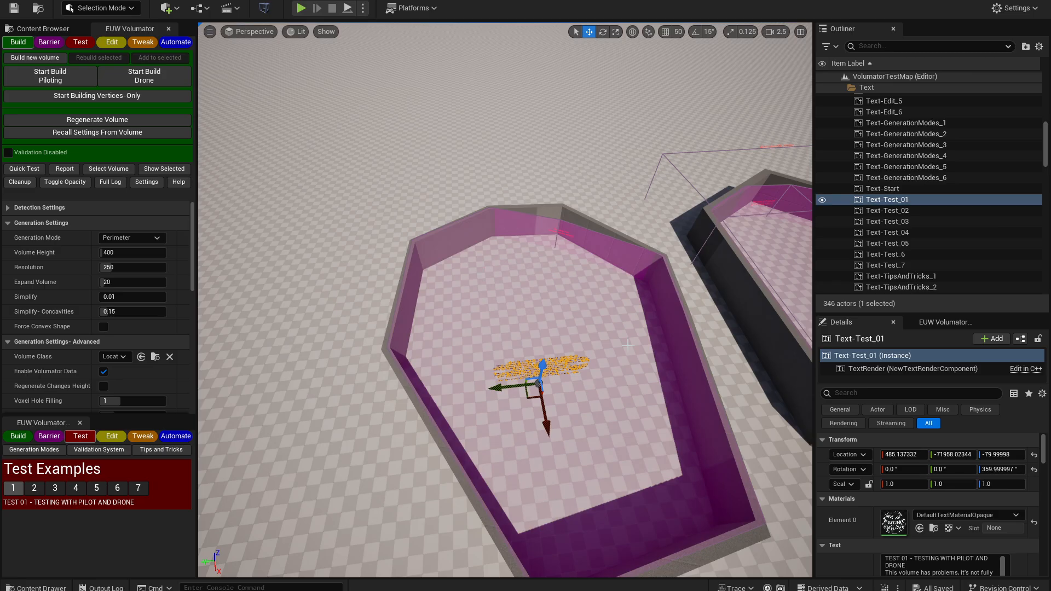
right_click_drag(412, 301, 429, 319)
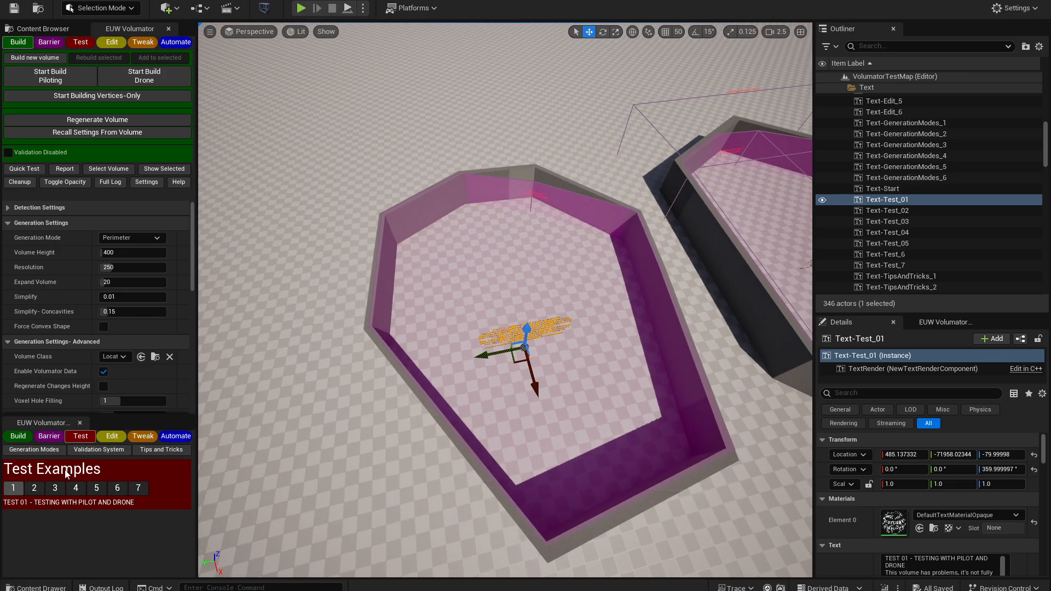
left_click(34, 488)
left_click(75, 488)
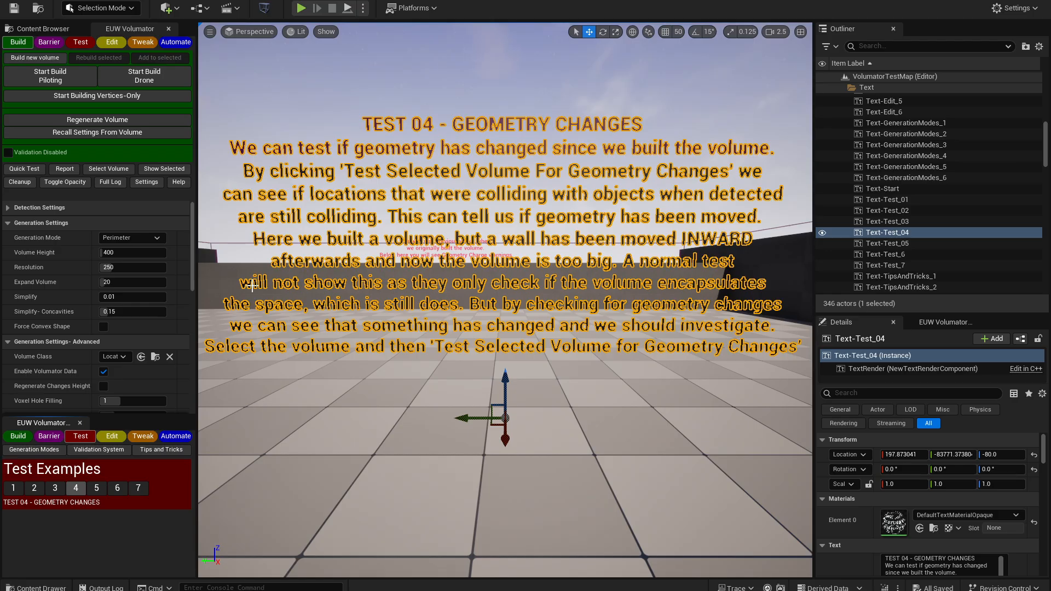
- Go back to the Build examples and teleport through numbers 1 to 6 in order
left_click(19, 436)
left_click(13, 488)
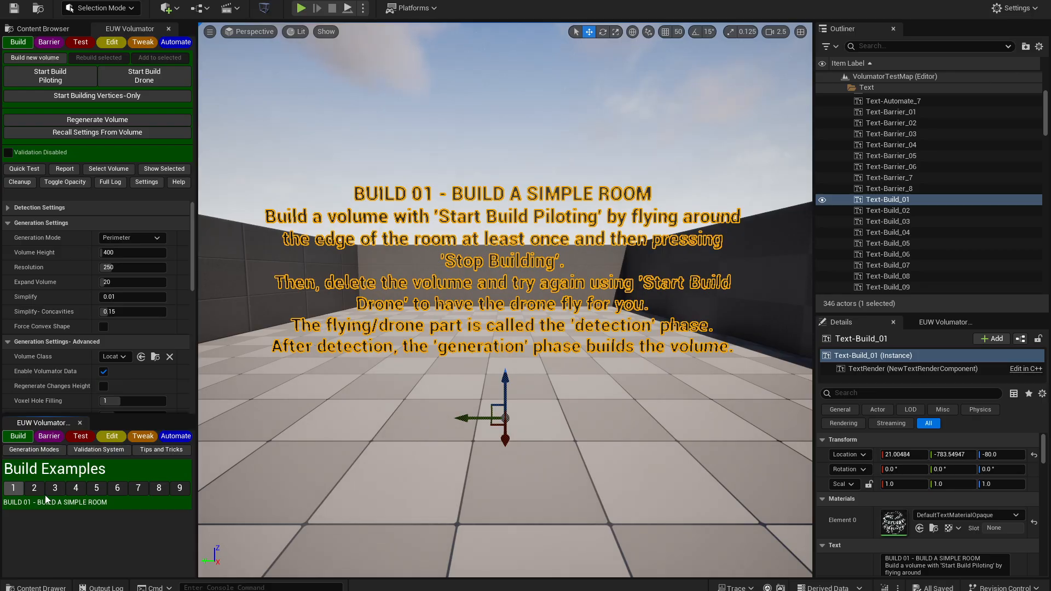
left_click(34, 488)
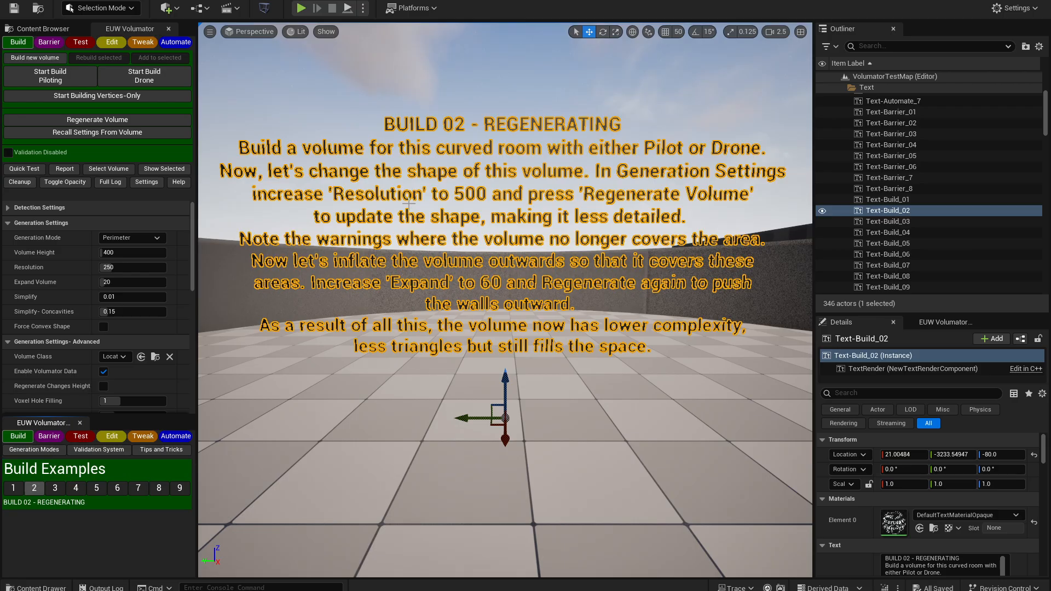
left_click(55, 488)
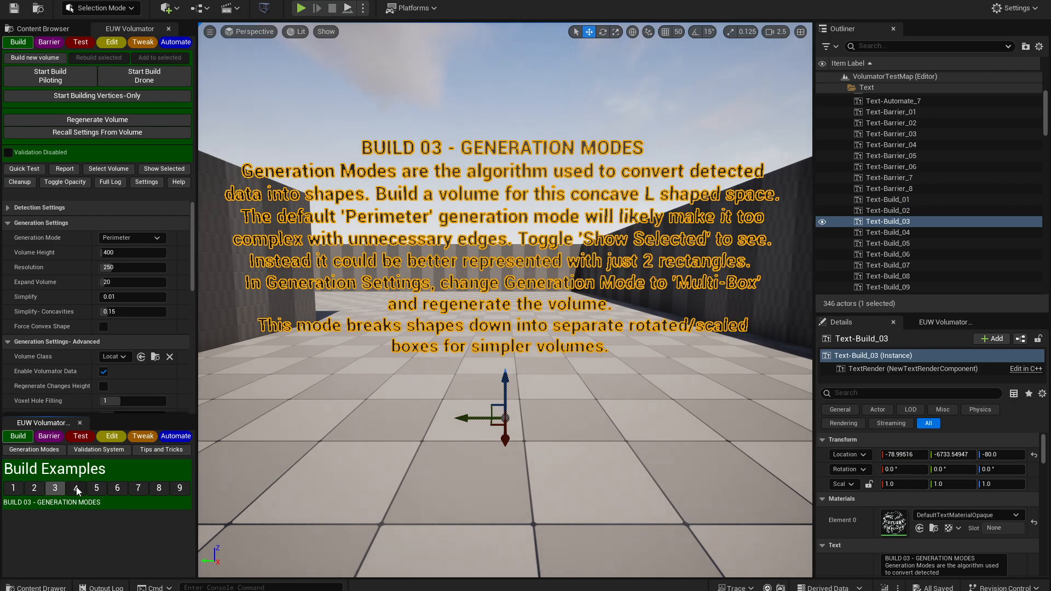
left_click(75, 488)
left_click(96, 489)
left_click(116, 488)
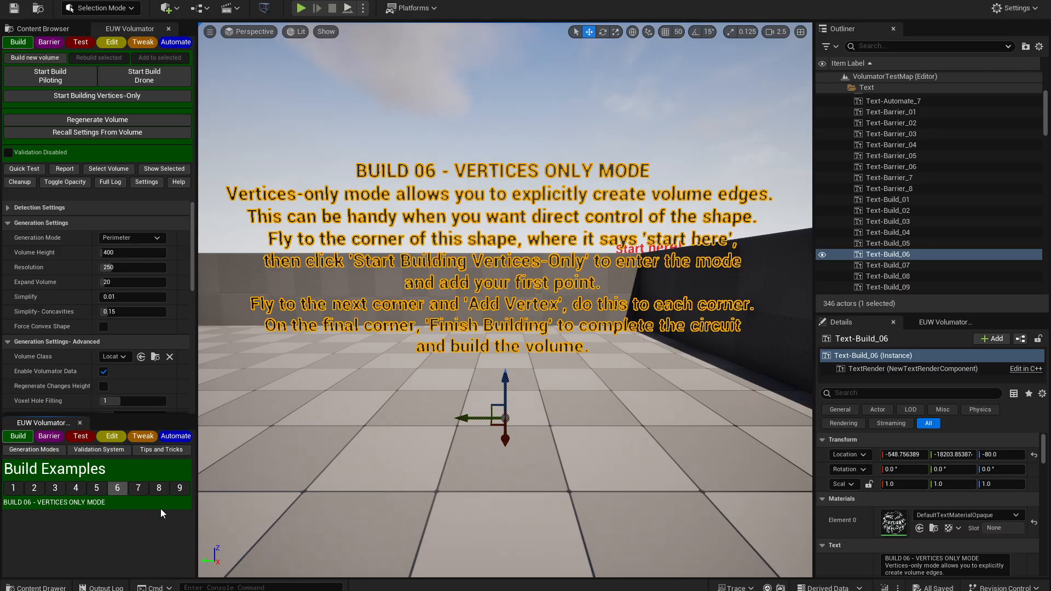
- Visit Build examples 7 and 8, look around the unfinished volume in example 8, and teleport to Build example 9
left_click(137, 492)
left_click(155, 489)
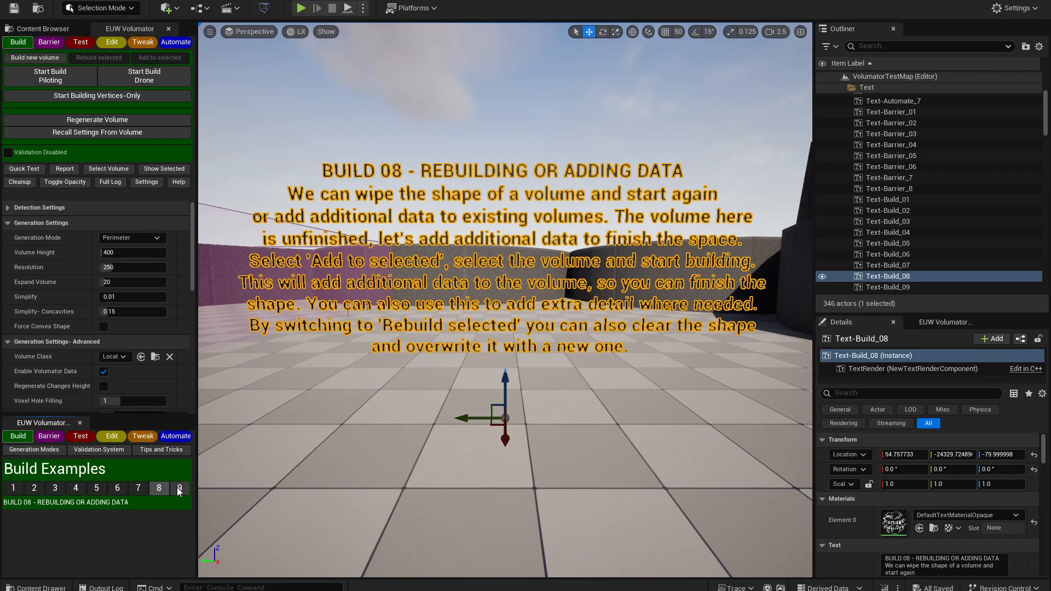
right_click_drag(370, 391, 252, 389)
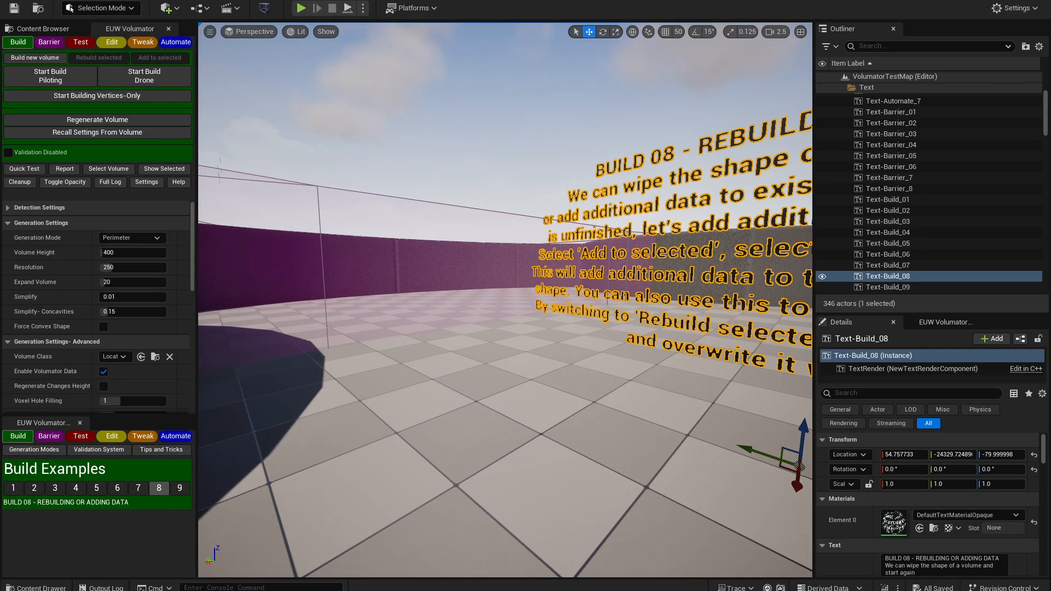
right_click_drag(353, 390, 495, 391)
left_click(180, 488)
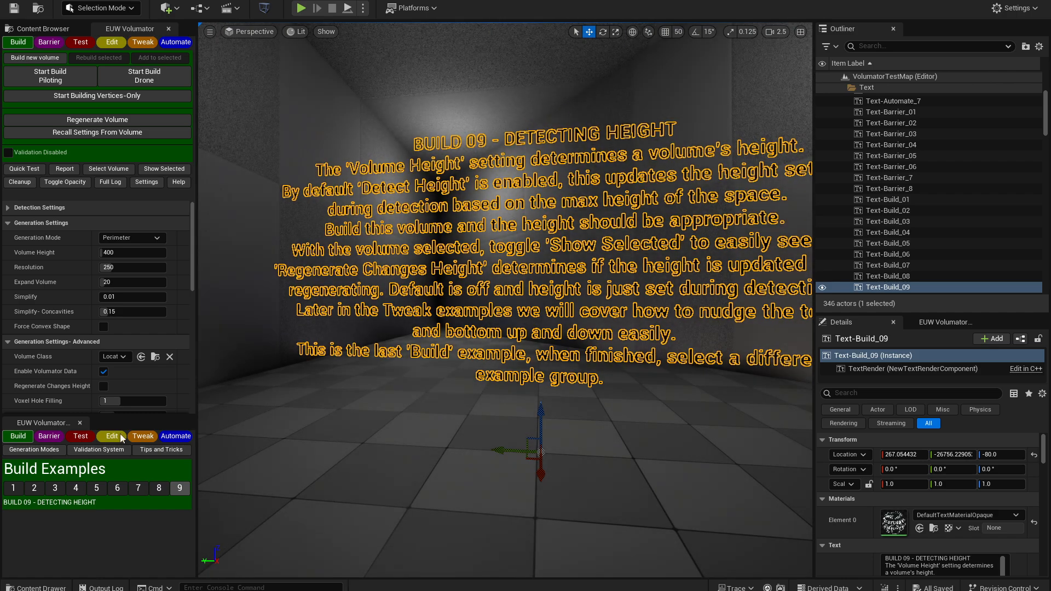
- Switch to the Barrier examples and teleport through numbers 1 to 8 in order
left_click(49, 436)
left_click(13, 488)
left_click(34, 488)
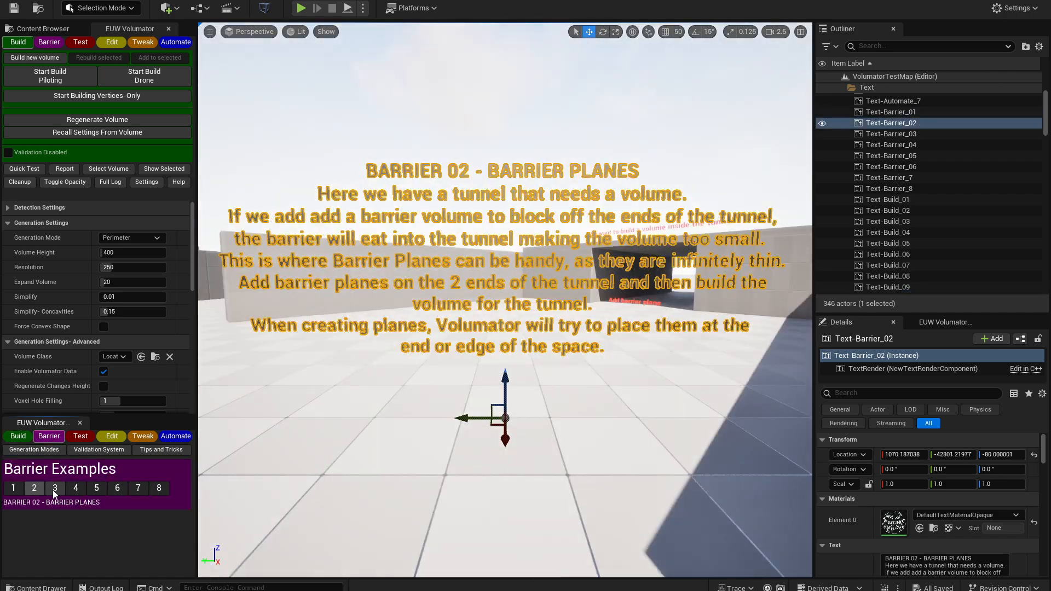
left_click(55, 488)
left_click(76, 488)
left_click(103, 490)
left_click(118, 488)
left_click(138, 488)
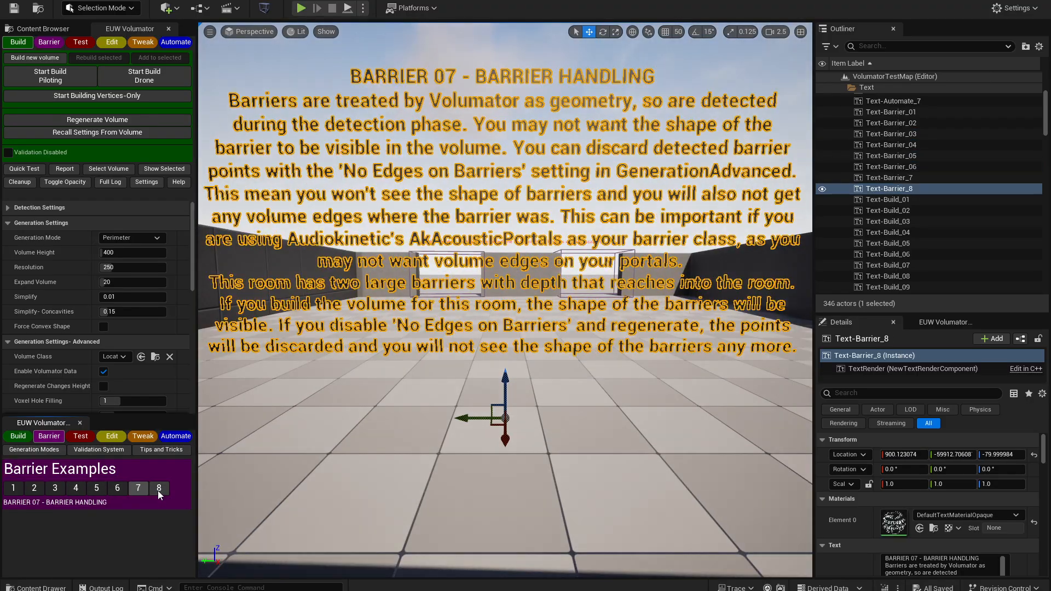
left_click(159, 488)
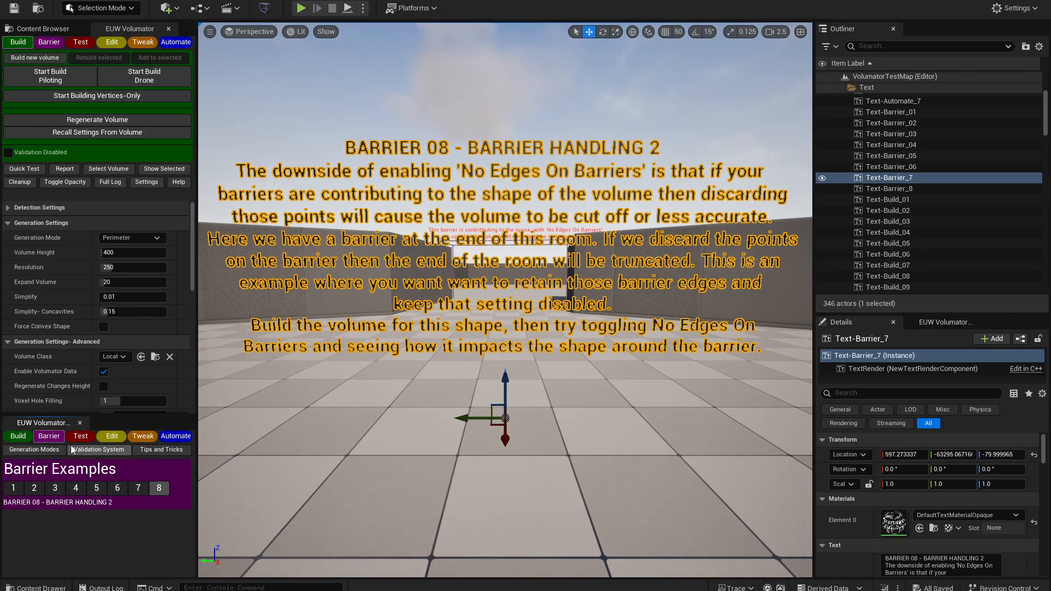
- Switch to the Generation Modes examples and teleport to number 1, Perimeter
left_click(34, 450)
left_click(13, 488)
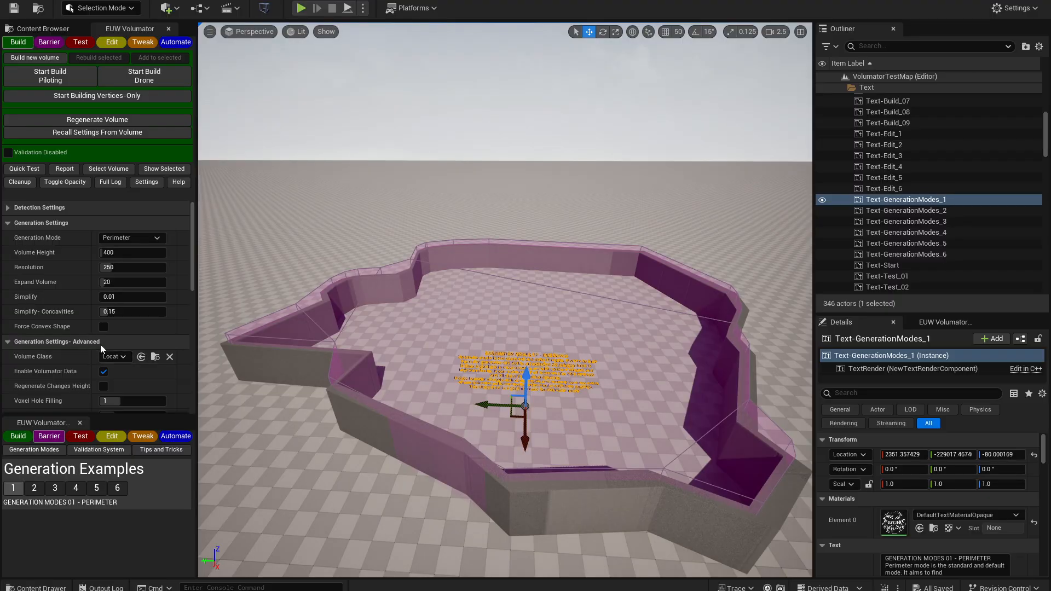
- Teleport to Generation Modes examples 2, Two Pass, and 6, DelaVox
mouse_move(123, 245)
left_click(34, 488)
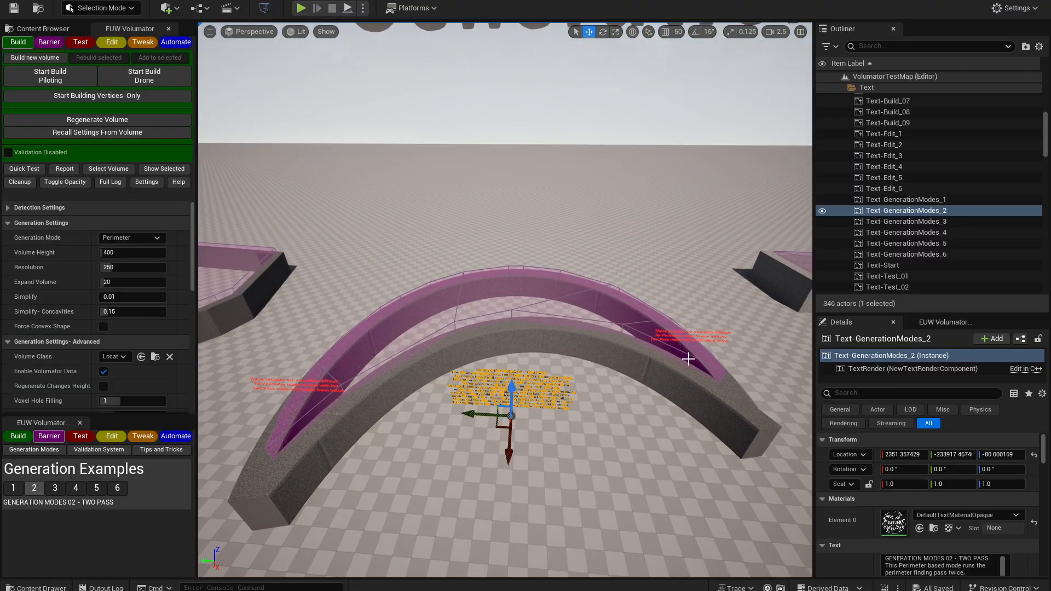
left_click(117, 488)
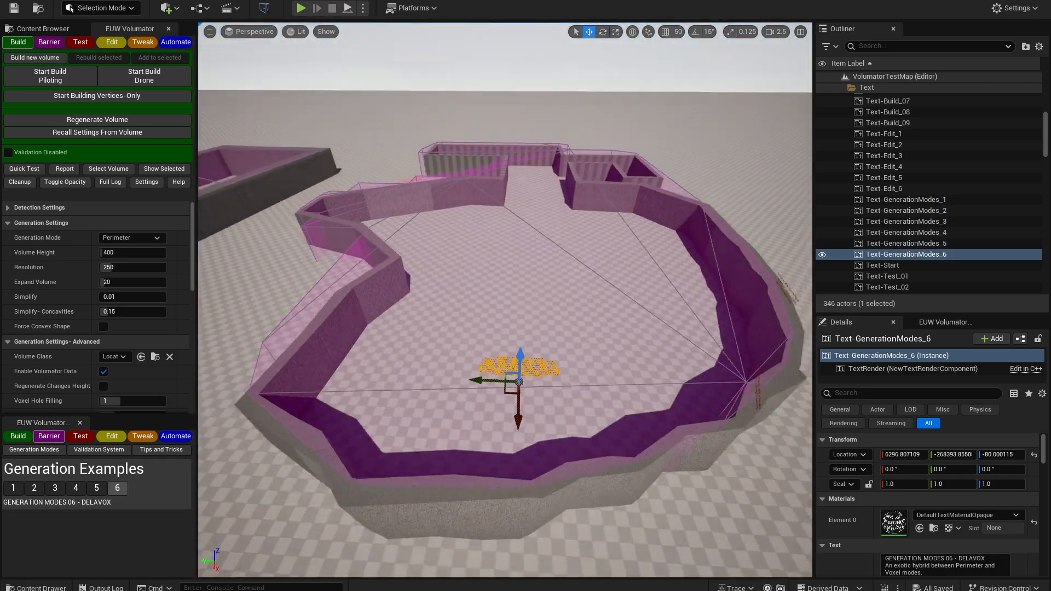
- Switch to the Validation System examples and teleport to numbers 6 and 7
left_click(100, 449)
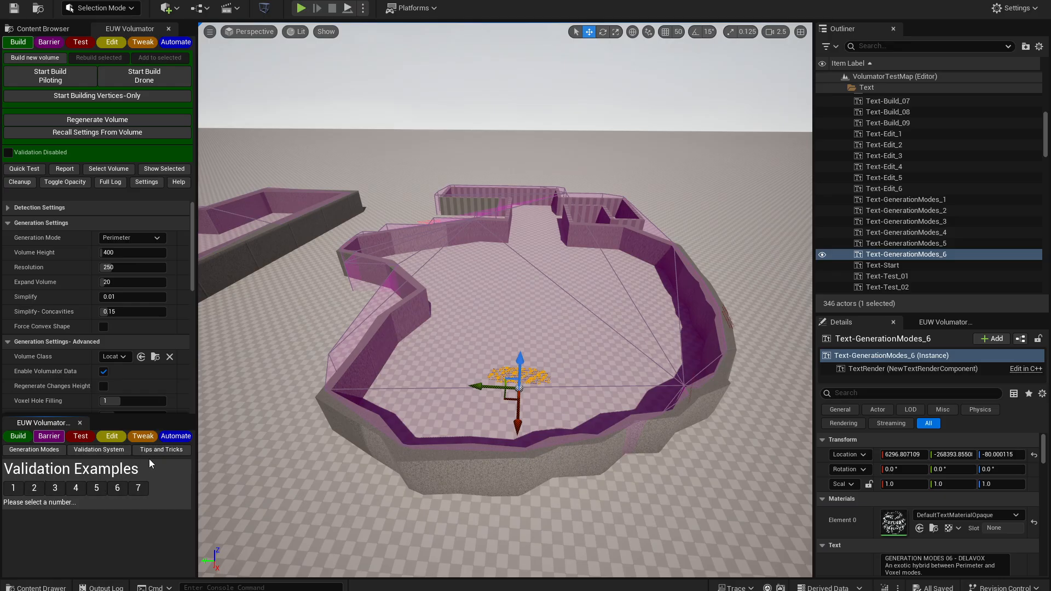
left_click(120, 488)
left_click(133, 488)
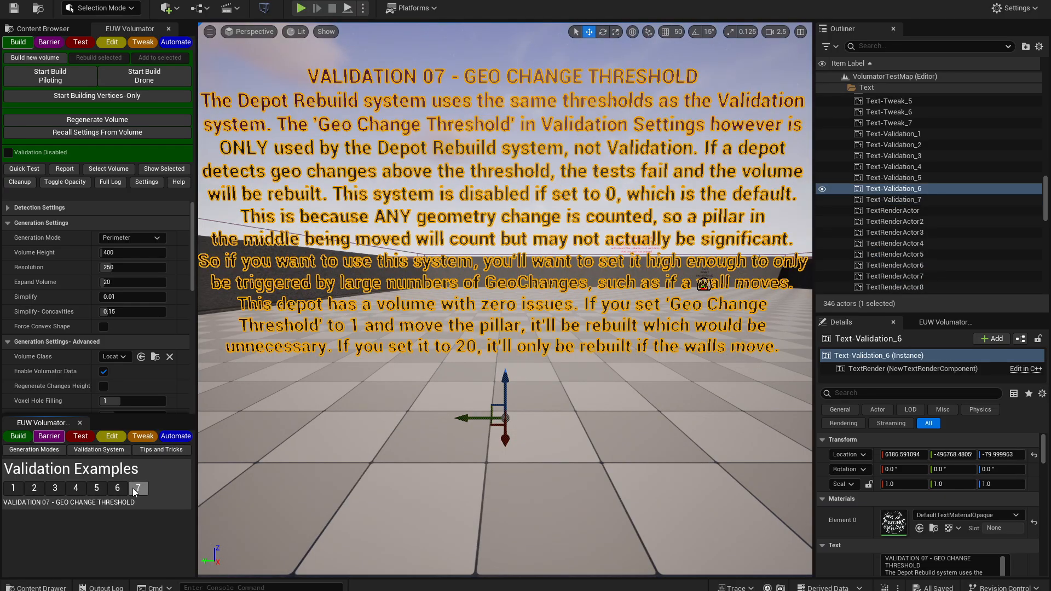
- Switch to the Tips and Tricks examples, teleport through several of them and look around number 5, Detection Width
left_click(154, 451)
left_click(14, 489)
left_click(39, 489)
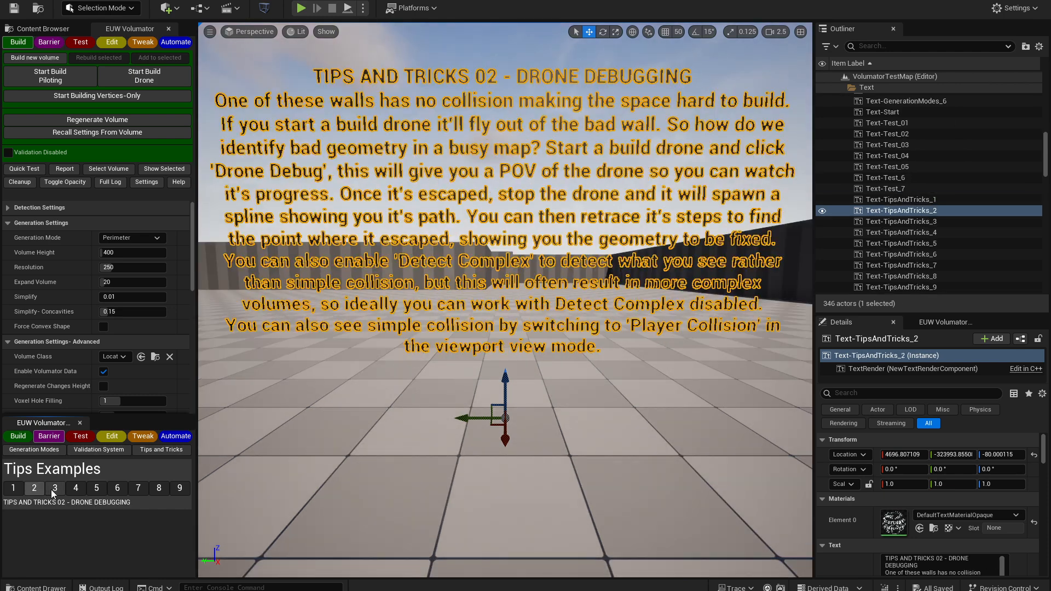
left_click(96, 489)
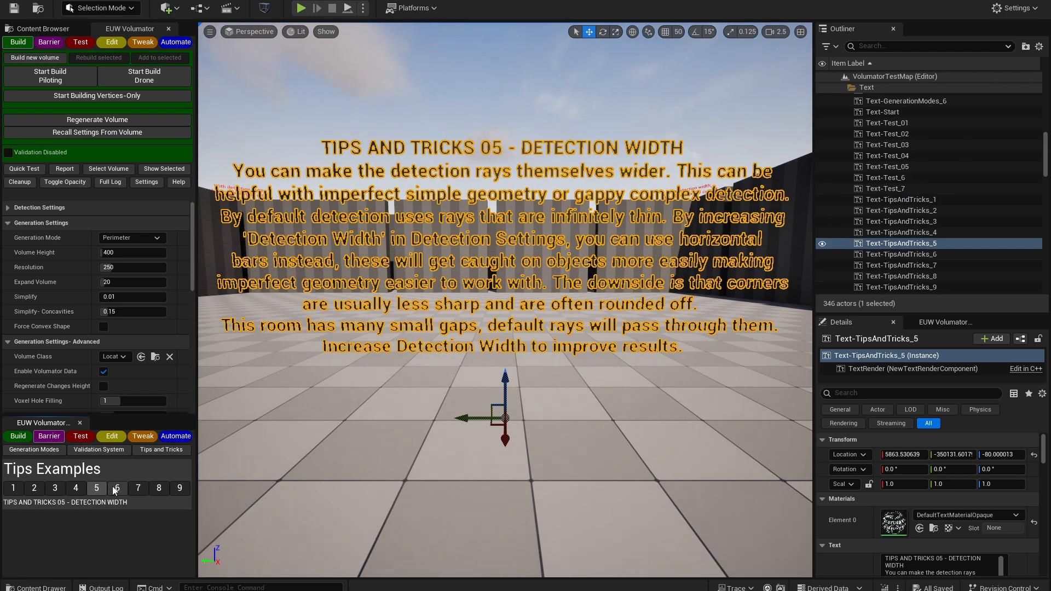
left_click(116, 487)
left_click(99, 488)
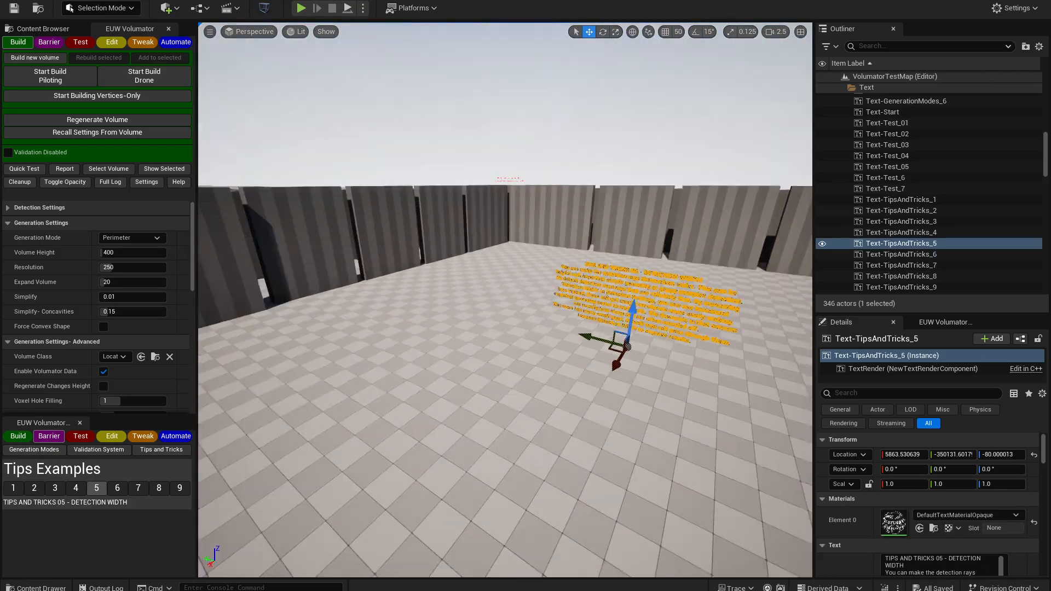
right_click_drag(505, 300, 268, 363)
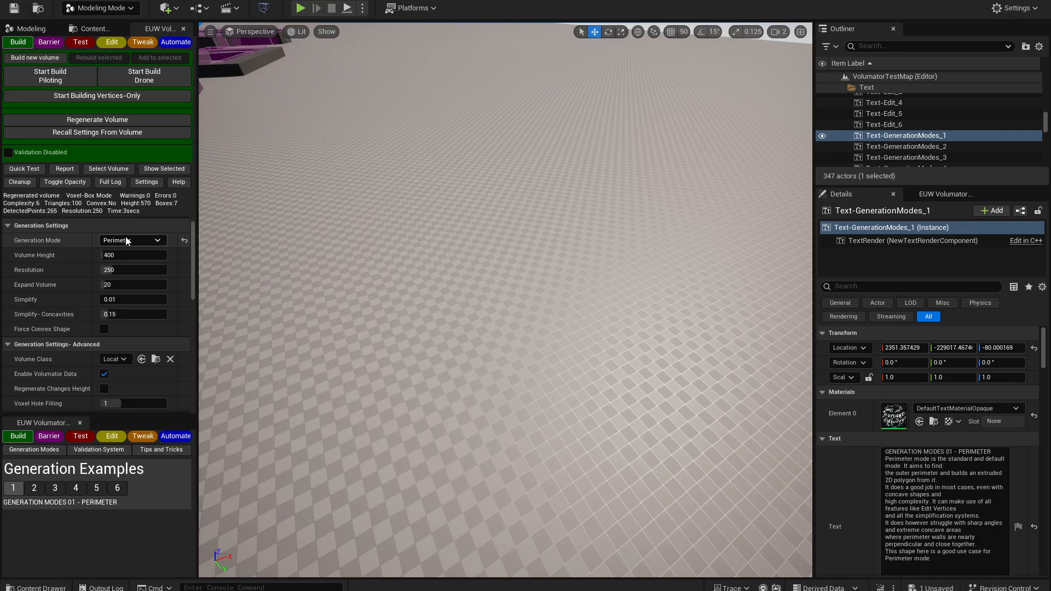
- Review the available generation modes and their descriptions, leaving the mode on Perimeter
left_click(133, 240)
mouse_move(135, 298)
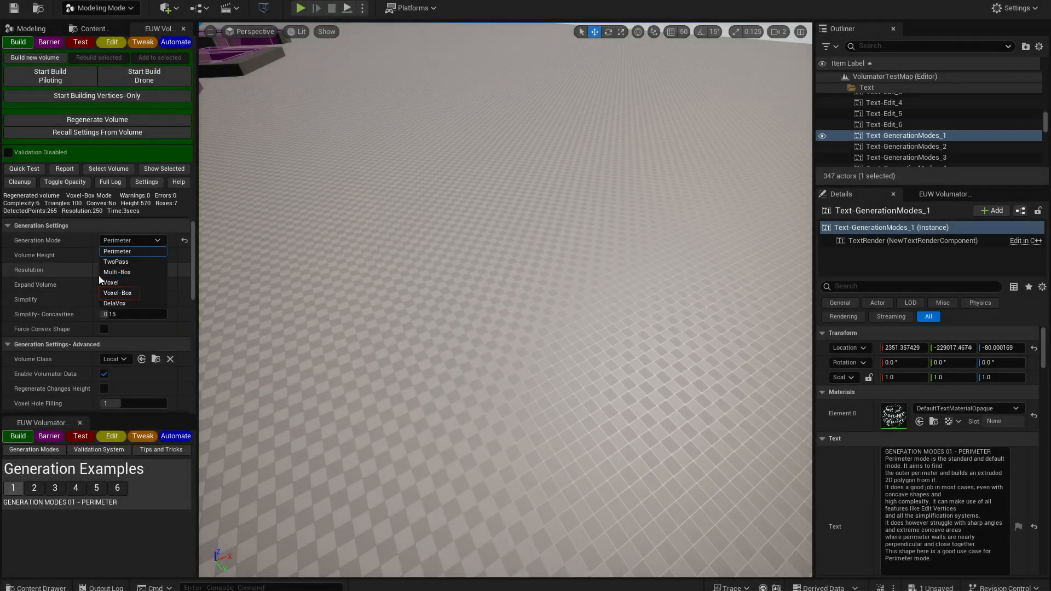
mouse_move(106, 278)
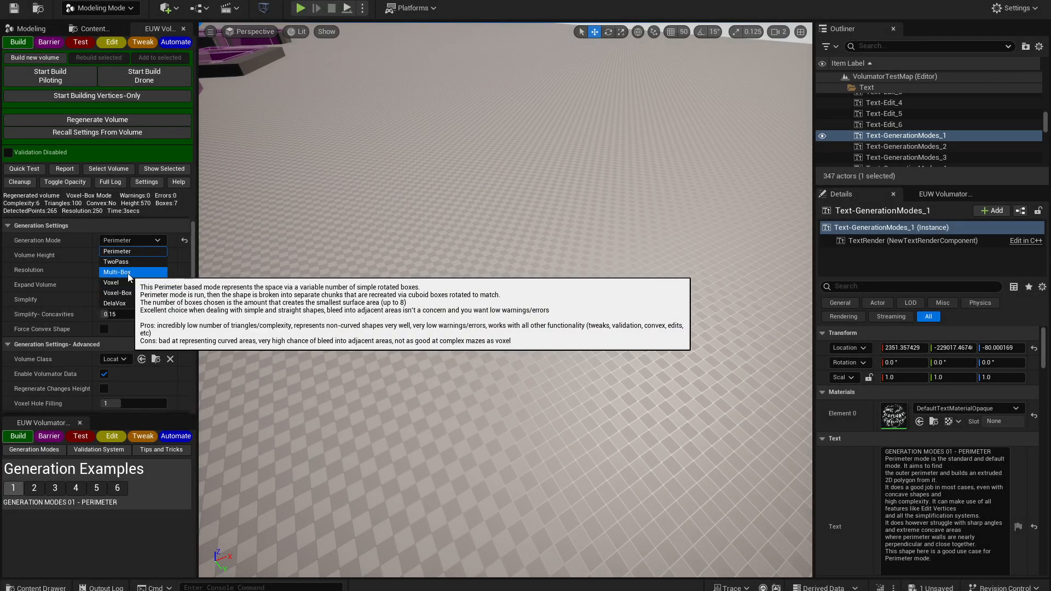
mouse_move(119, 253)
mouse_move(108, 276)
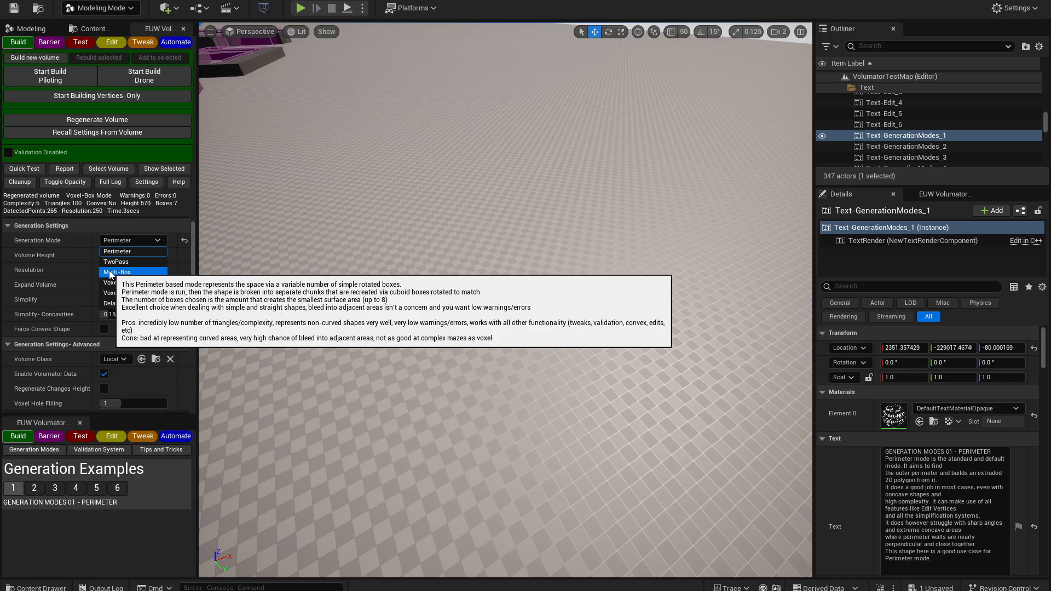
left_click(66, 253)
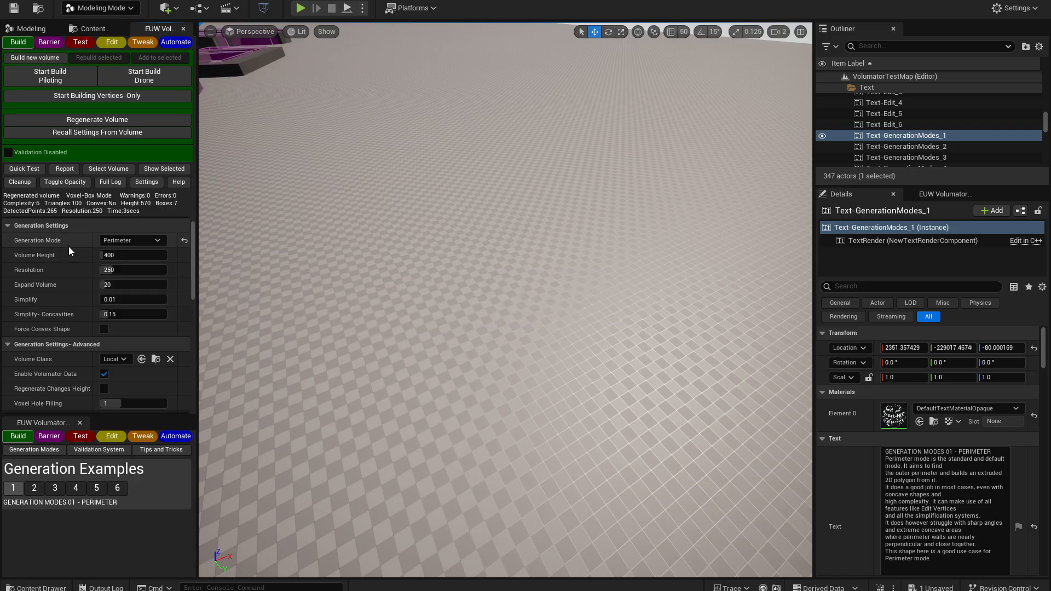
- Teleport to Generation Modes example 1 and select the C-shaped volume beyond the curved one
left_click(13, 487)
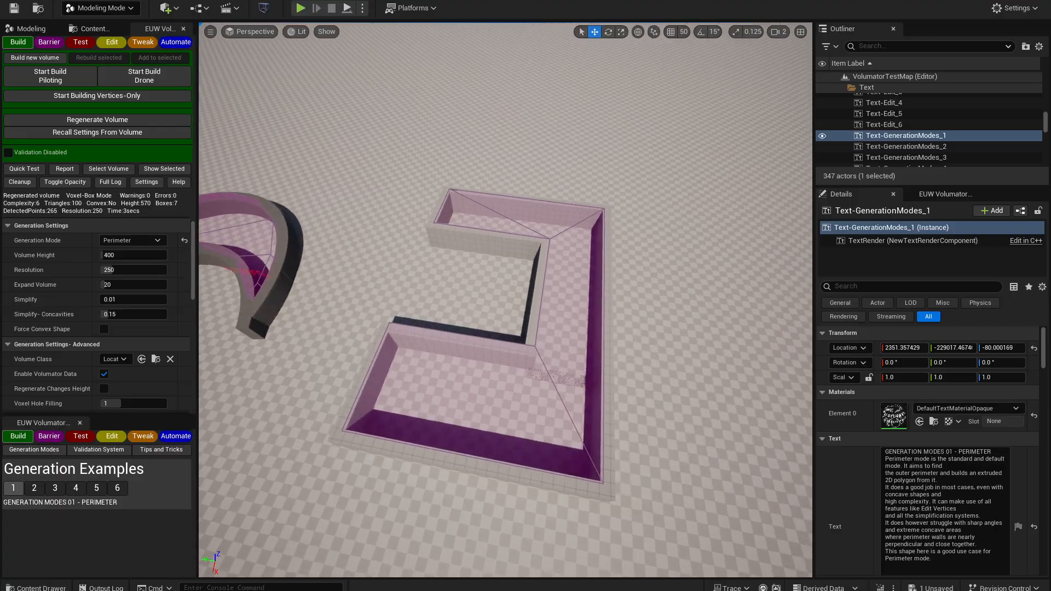
left_click(544, 426)
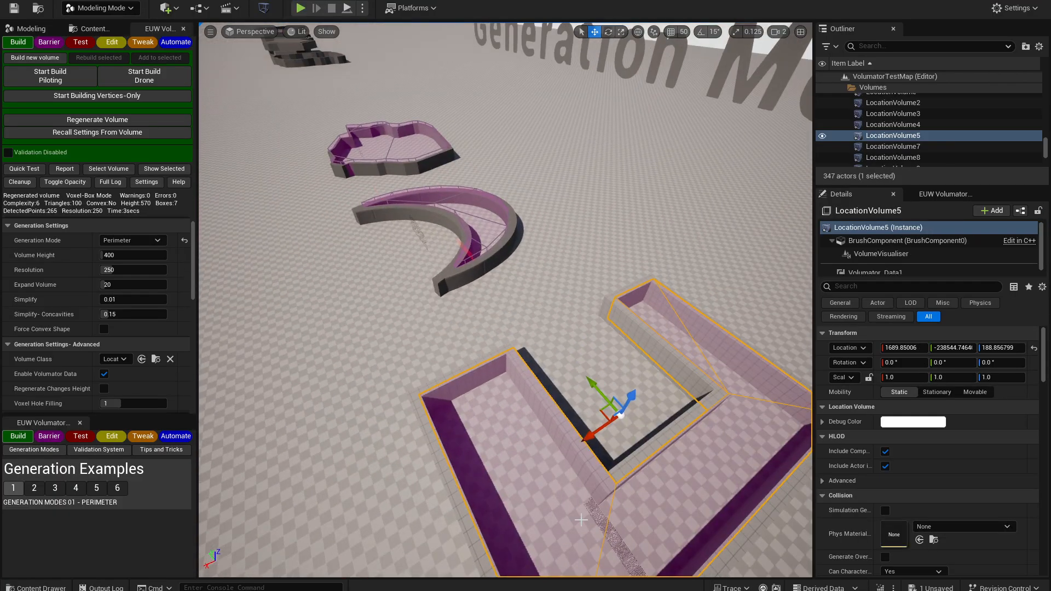
right_click_drag(641, 473, 737, 506)
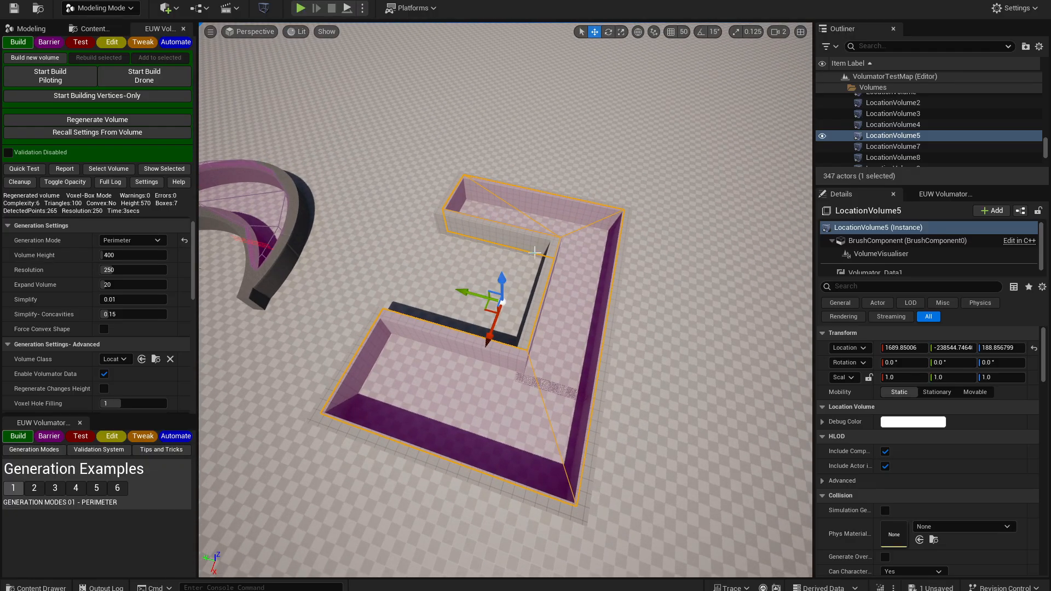
right_click_drag(535, 252, 580, 274)
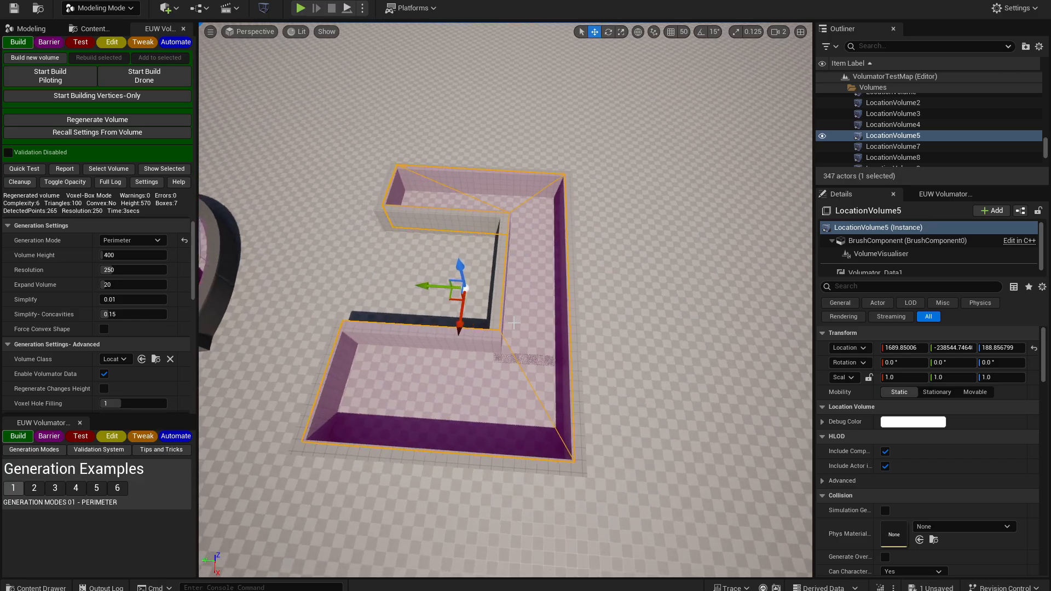
- Recall the settings of the selected C-shaped volume and regenerate it in Perimeter mode
left_click(106, 134)
left_click(116, 226)
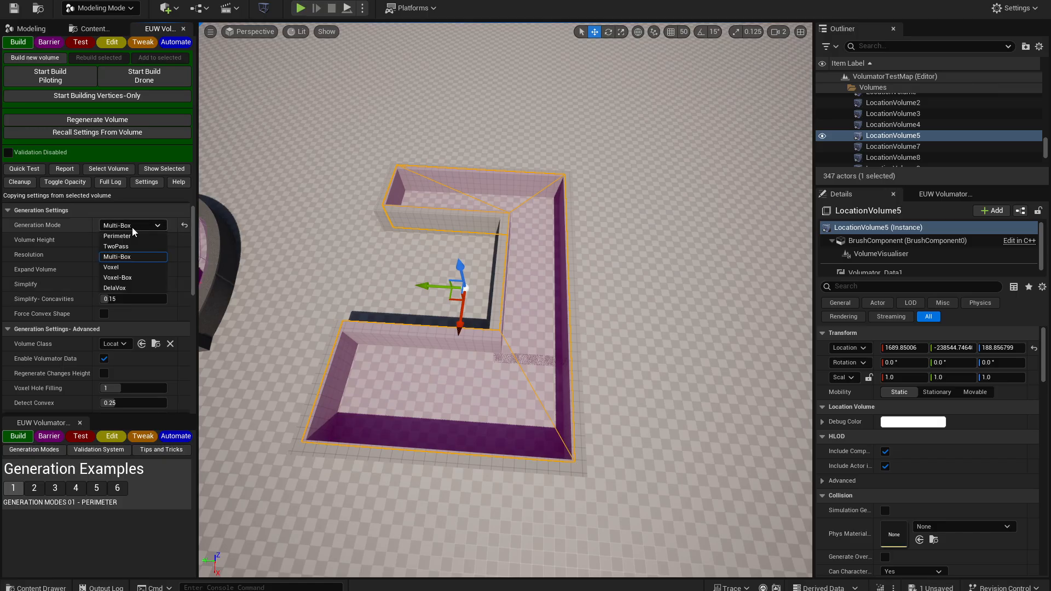
left_click(113, 237)
left_click(100, 121)
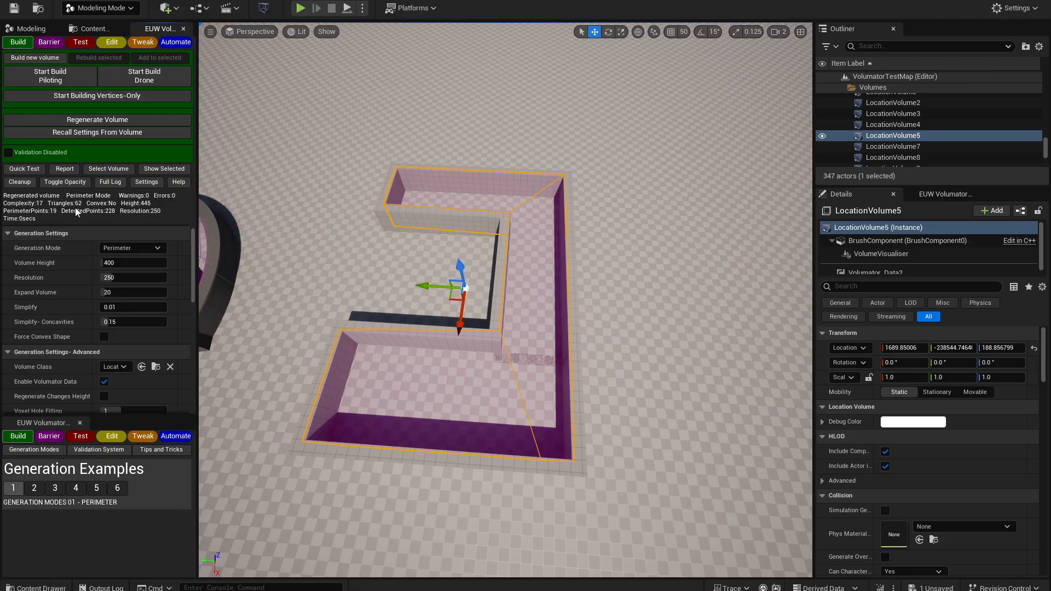
- Regenerate the C-shaped volume in Multi-Box mode
left_click(133, 248)
left_click(118, 277)
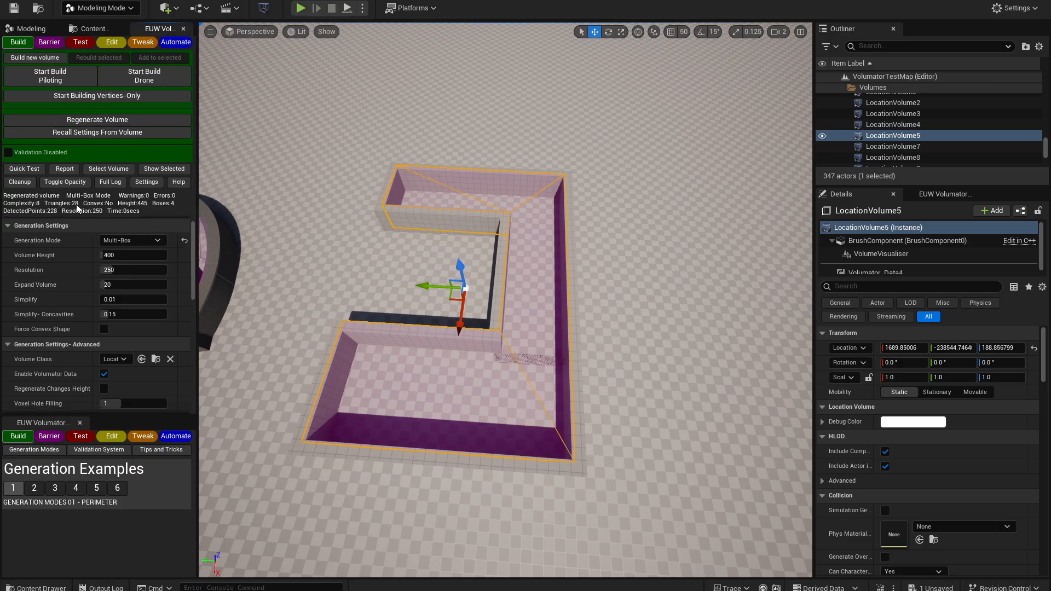
right_click_drag(327, 300, 378, 255)
- Teleport to Generation Modes example 5, Voxel Box, and look over its volume and the branching one beside it
left_click(91, 492)
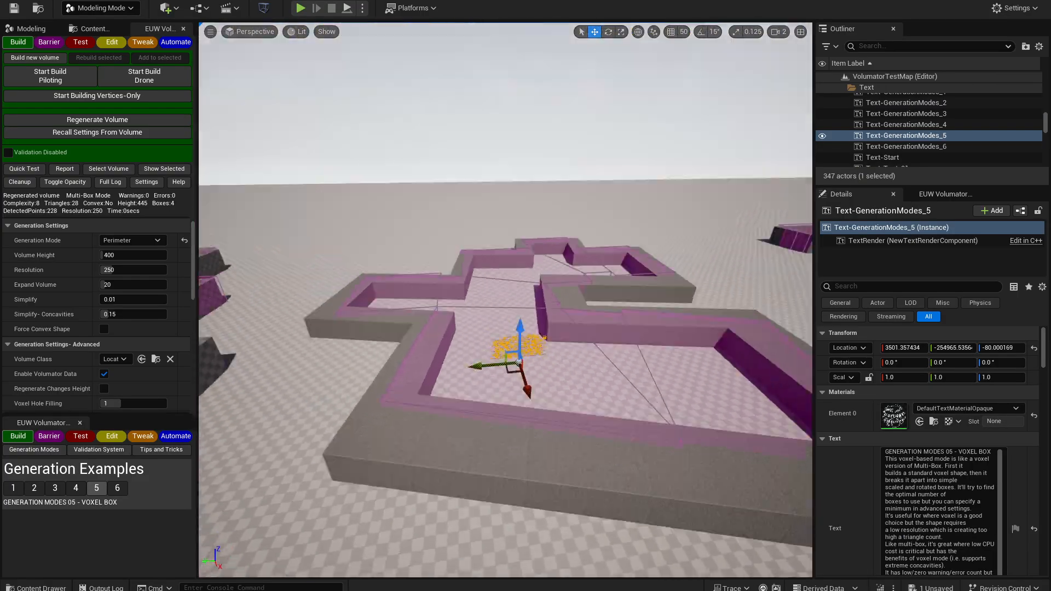
right_click_drag(350, 328, 318, 376)
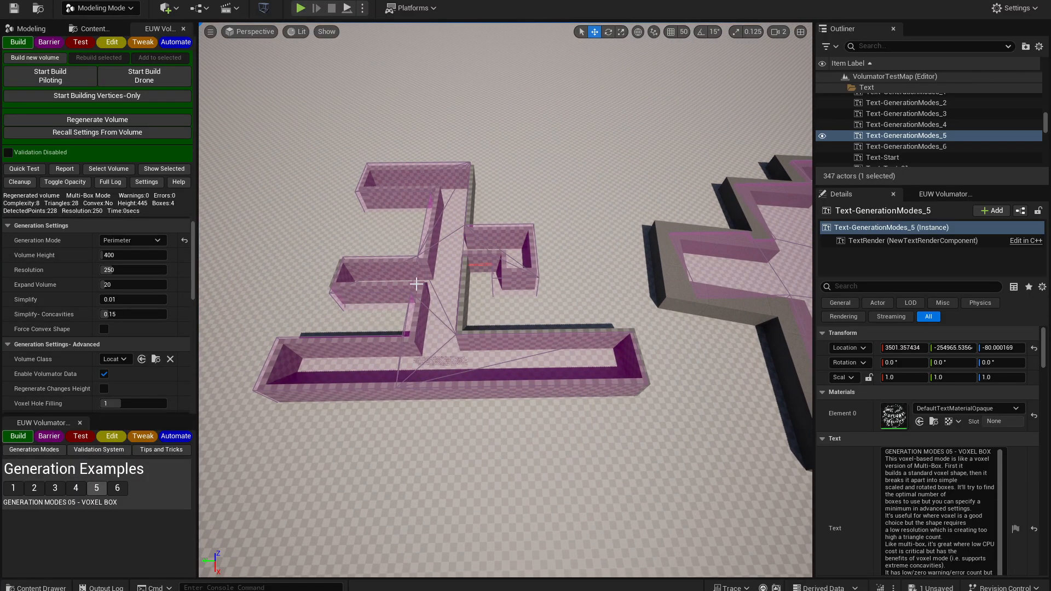
key("d")
mouse_move(406, 204)
right_mouse_down()
mouse_move(435, 204)
mouse_move(413, 206)
right_mouse_up()
right_click_drag(454, 261, 453, 261)
key("s")
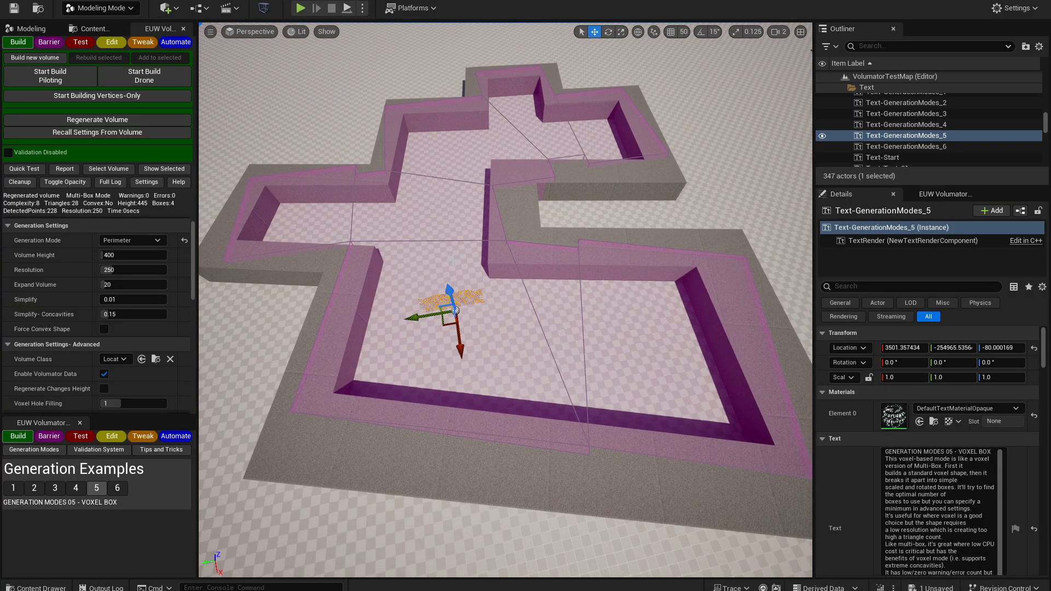
- Recall the settings of the Voxel Box example's volume and regenerate it in Voxel mode
left_click(368, 274)
left_click(122, 134)
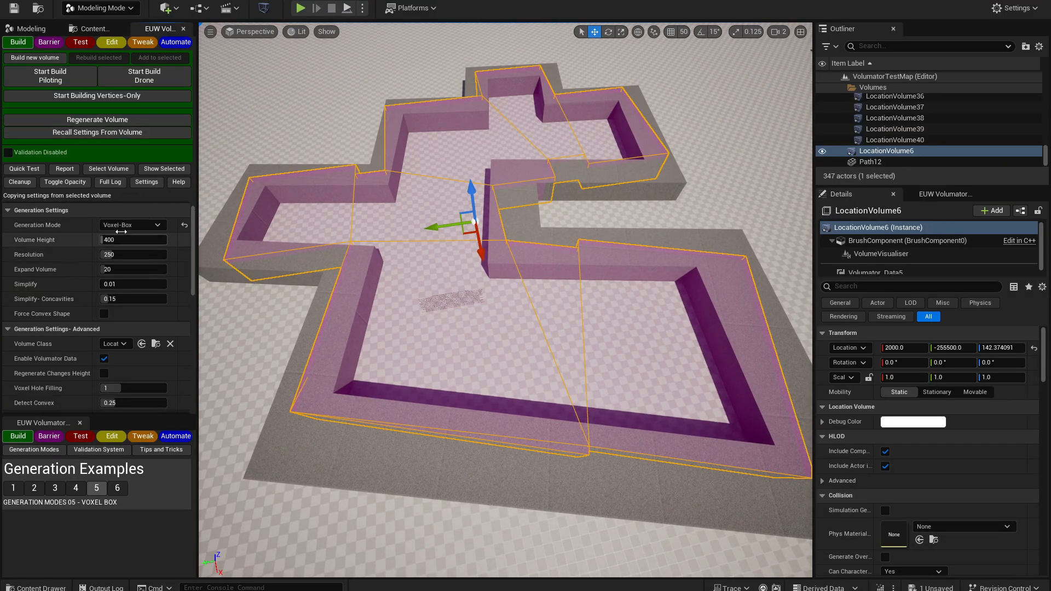
left_click(123, 227)
left_click(118, 268)
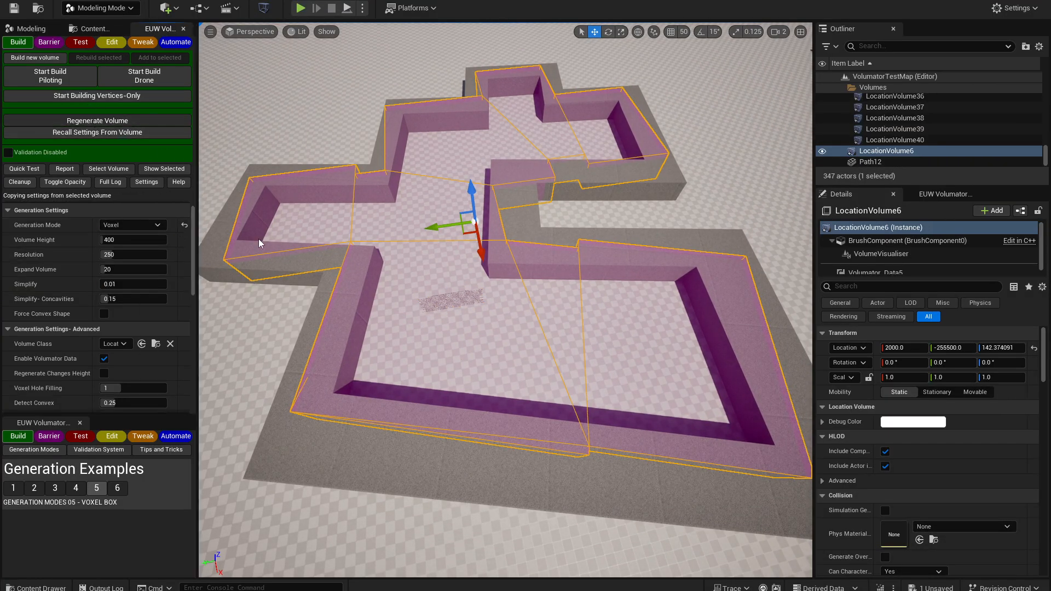
mouse_move(346, 250)
right_mouse_down()
mouse_move(345, 181)
mouse_move(346, 250)
right_mouse_up()
key("w")
key("s")
right_click_drag(475, 419, 504, 421)
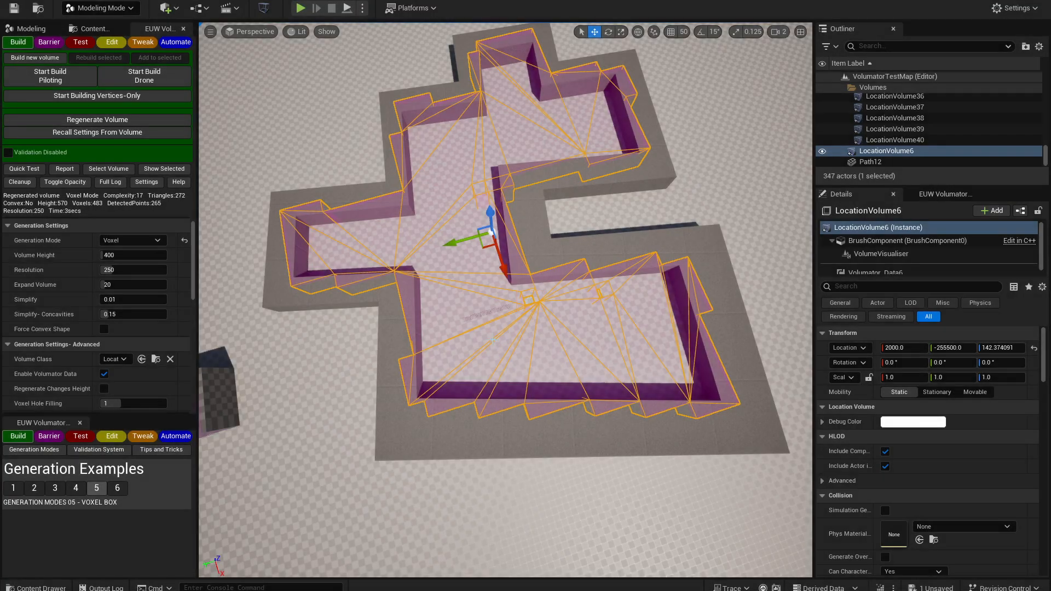
right_click_drag(505, 307, 505, 249)
key("w")
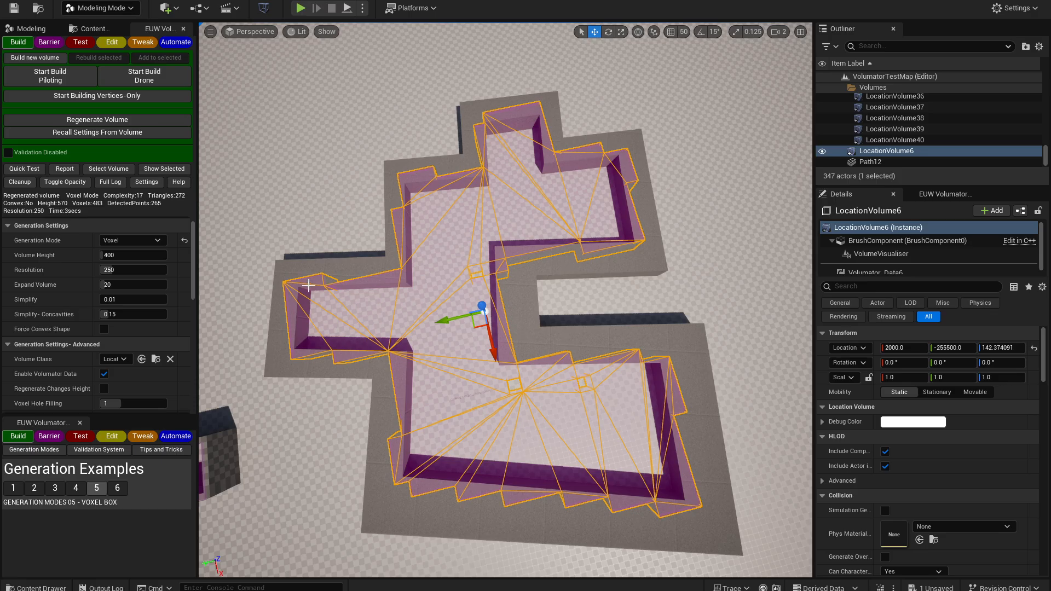
- Regenerate the example 5 volume in Voxel-Box mode and inspect it alongside the neighbouring branching volume
left_click(137, 239)
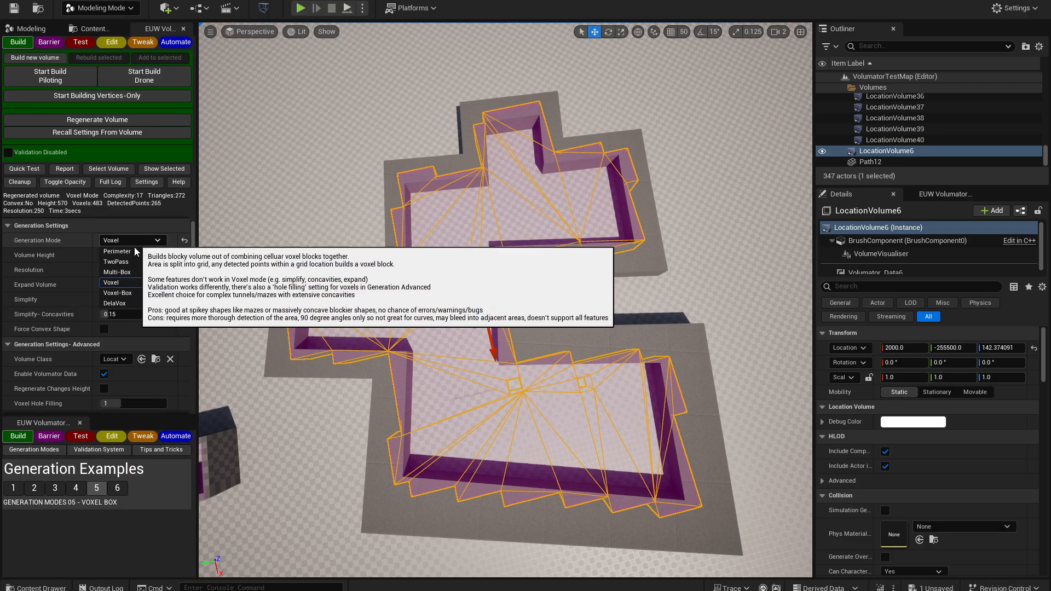
left_click(121, 295)
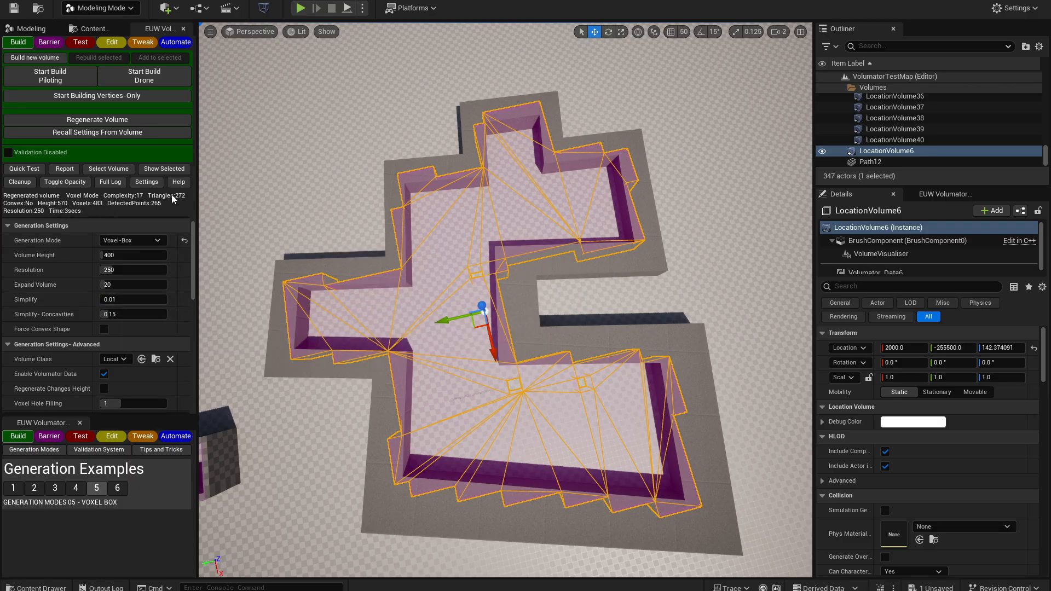
left_click(129, 121)
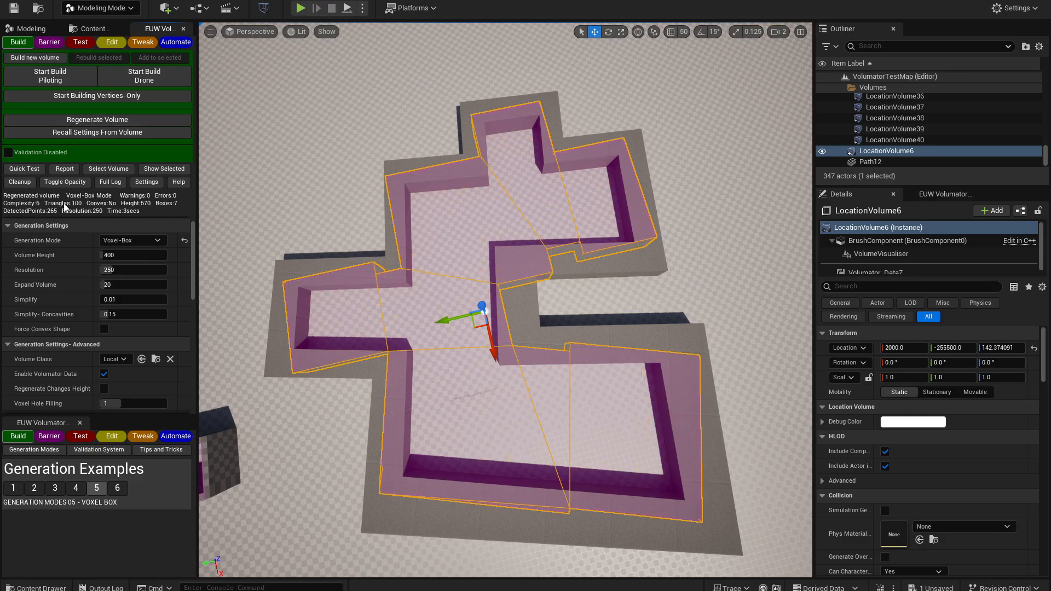
mouse_move(351, 274)
right_mouse_down()
mouse_move(349, 288)
mouse_move(356, 284)
right_mouse_up()
mouse_move(318, 312)
right_mouse_down()
mouse_move(328, 314)
mouse_move(307, 311)
mouse_move(317, 312)
right_mouse_up()
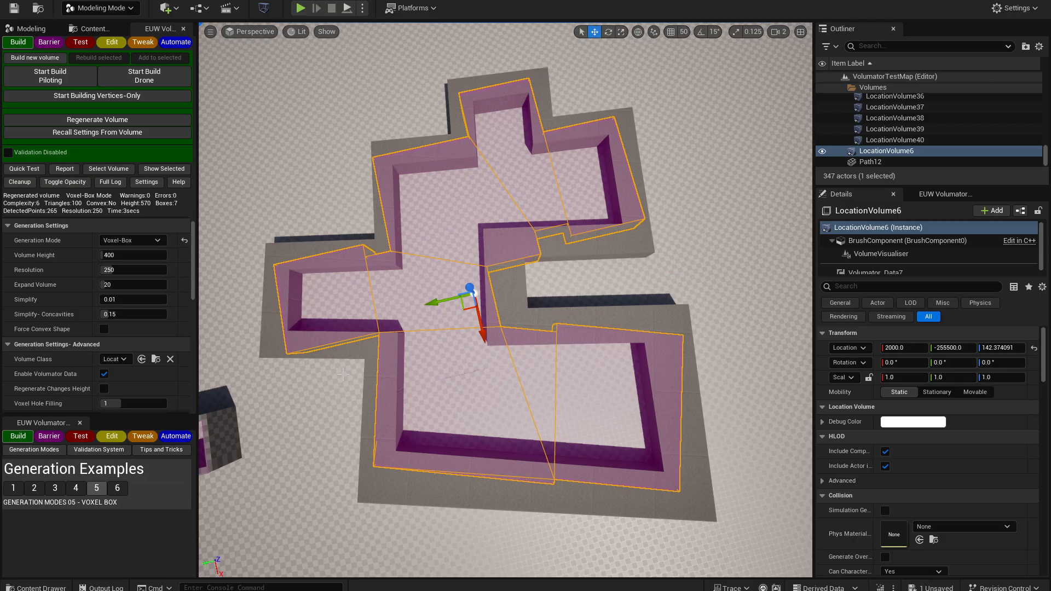
right_click_drag(373, 375, 311, 305)
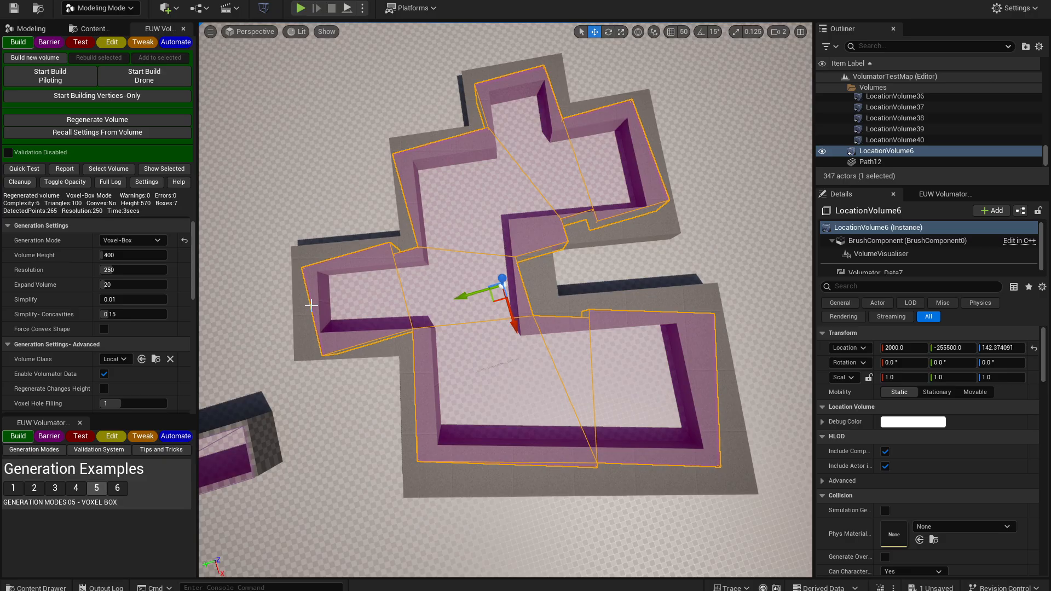
right_click_drag(311, 305, 307, 308)
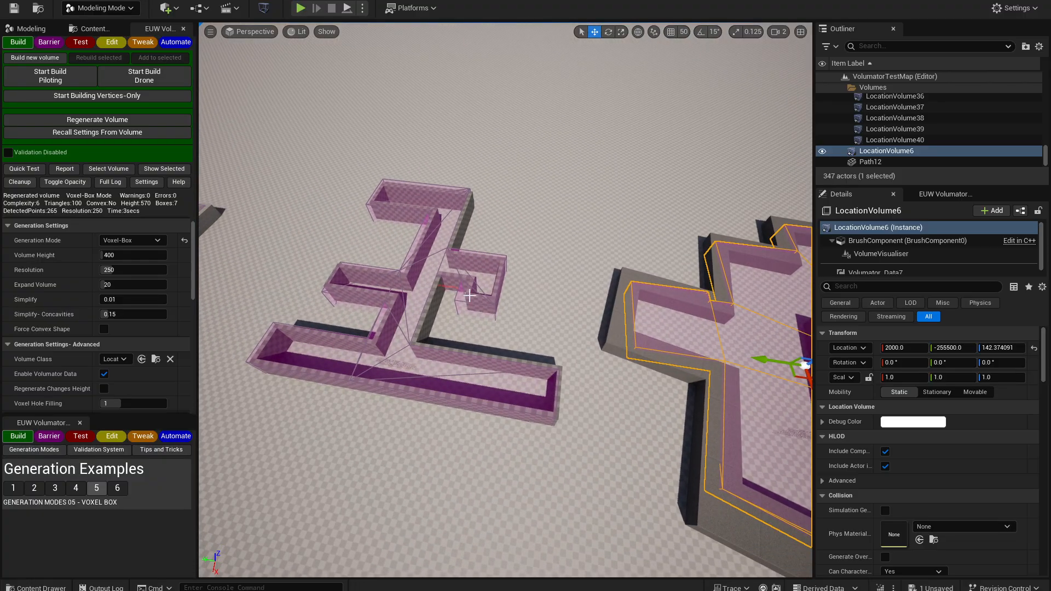
right_click_drag(306, 278, 308, 280)
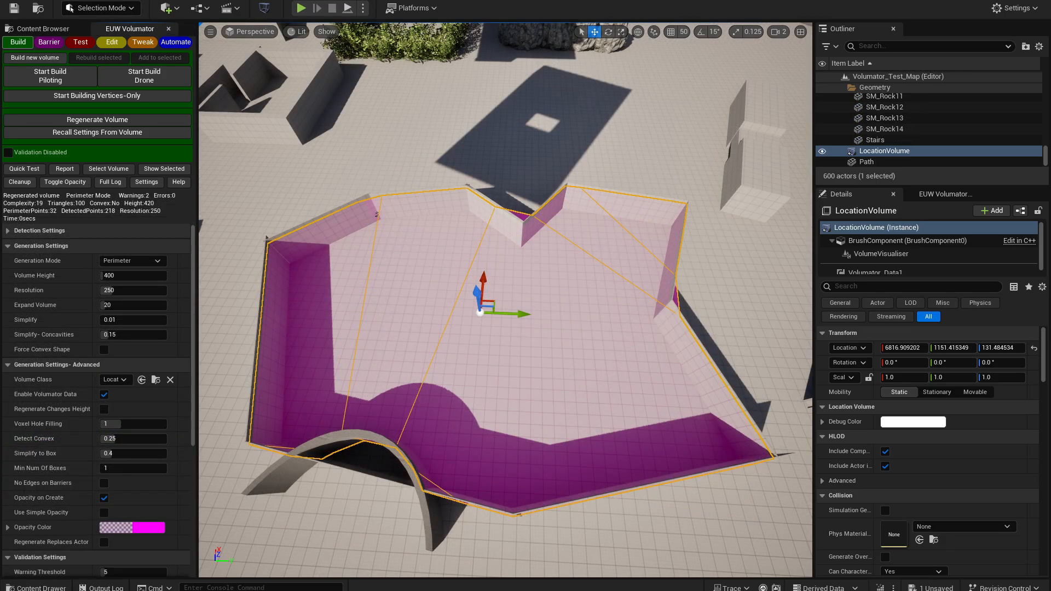
- Regenerate the irregular walled area's location volume in Multi-Box mode and view the result from farther back
left_click(133, 262)
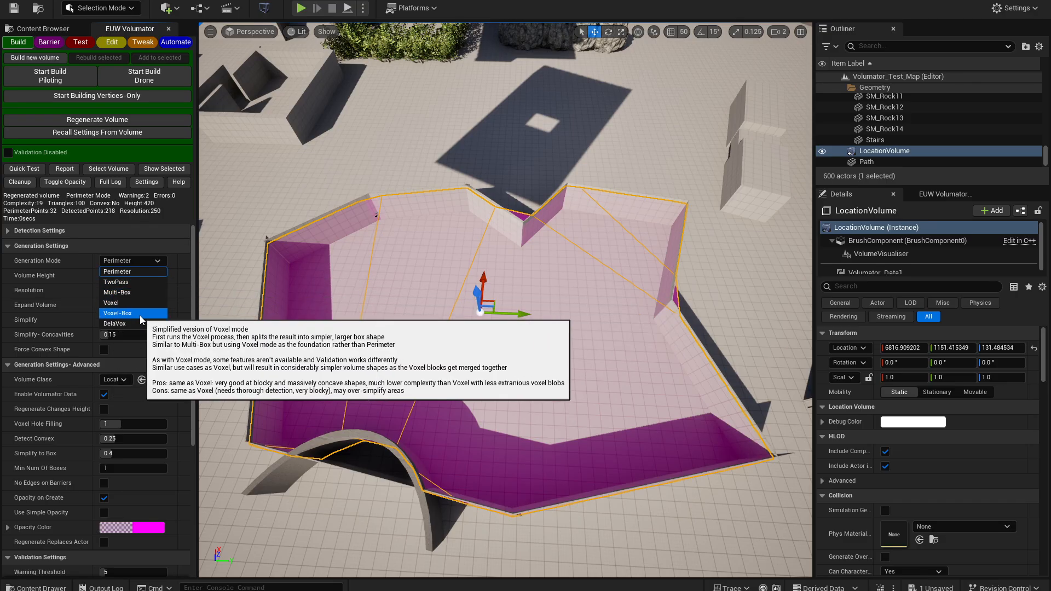
left_click(127, 292)
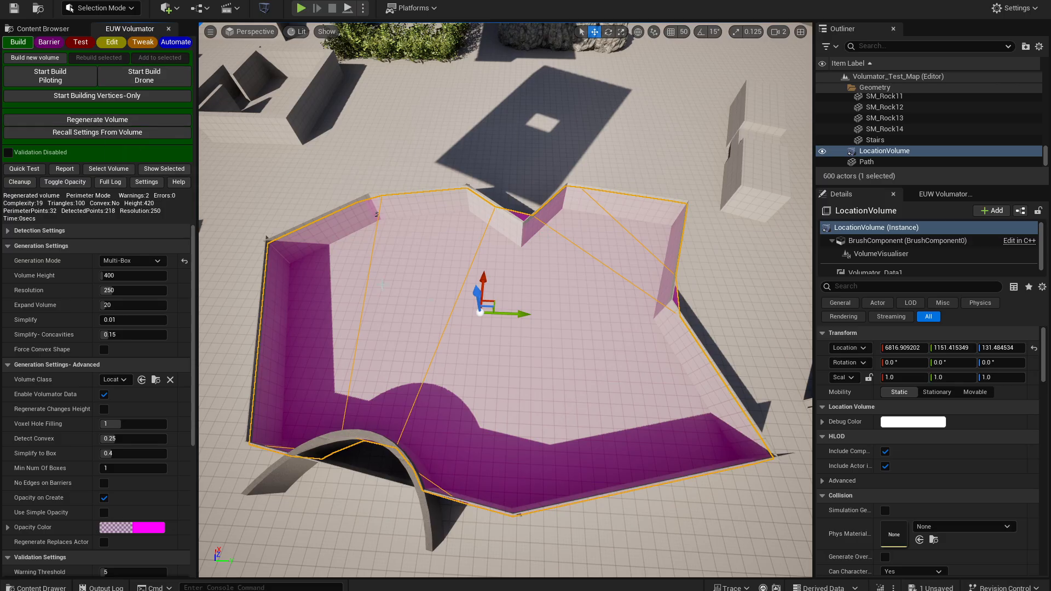
left_click(118, 122)
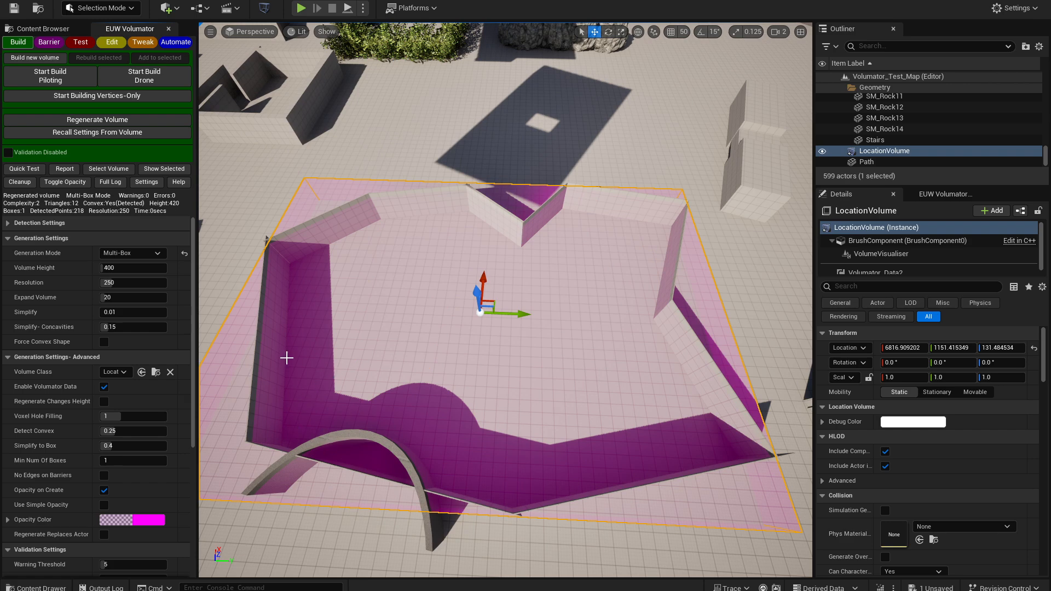
key("s")
mouse_move(287, 358)
right_mouse_down()
mouse_move(288, 371)
mouse_move(287, 358)
right_mouse_up()
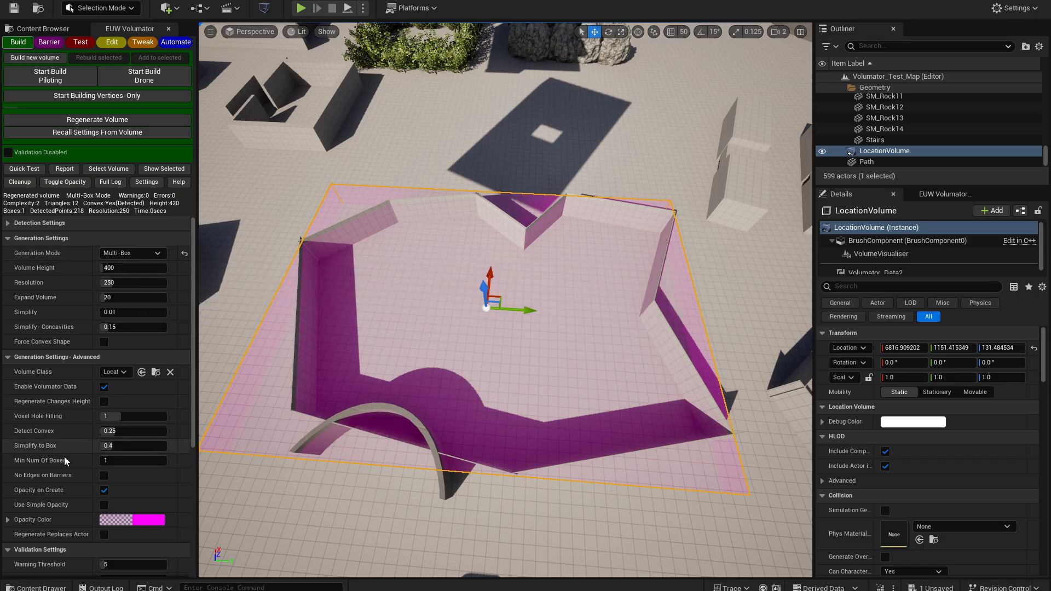
- Set the minimum number of boxes to 2 and regenerate the walled area's volume
left_click(131, 462)
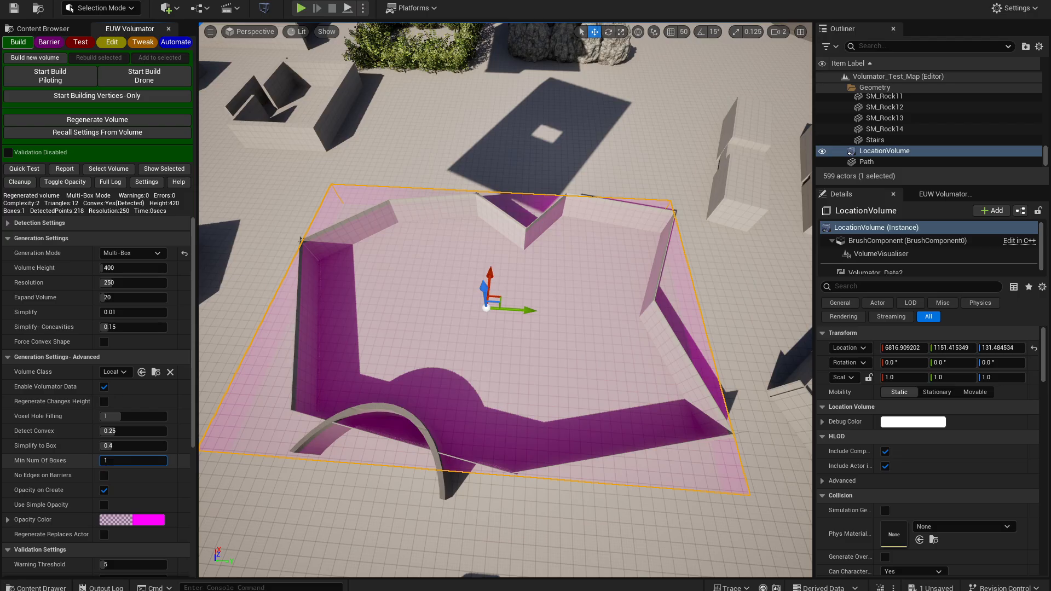
type("2")
key("Return")
left_click(97, 120)
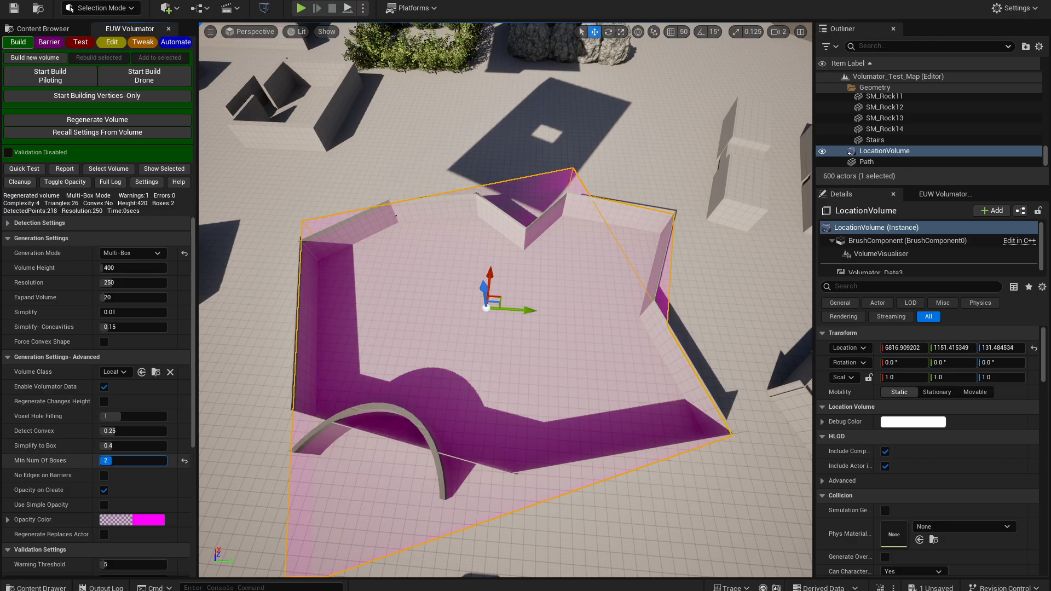
- Raise the minimum number of boxes to 4 and regenerate the Multi-Box volume
left_click_drag(112, 461, 126, 461)
type("4")
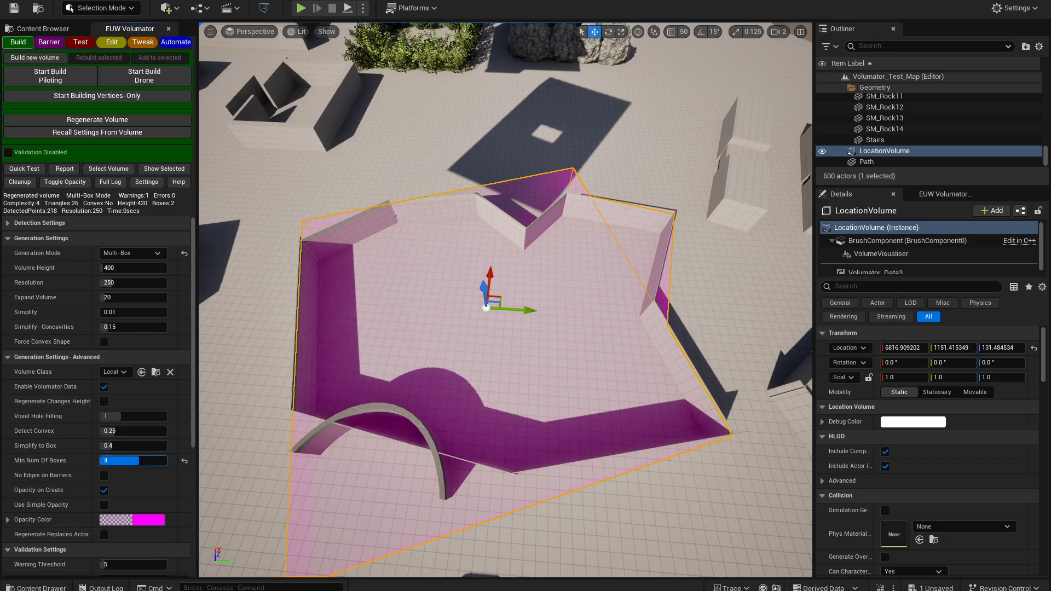
key("Return")
left_click(98, 119)
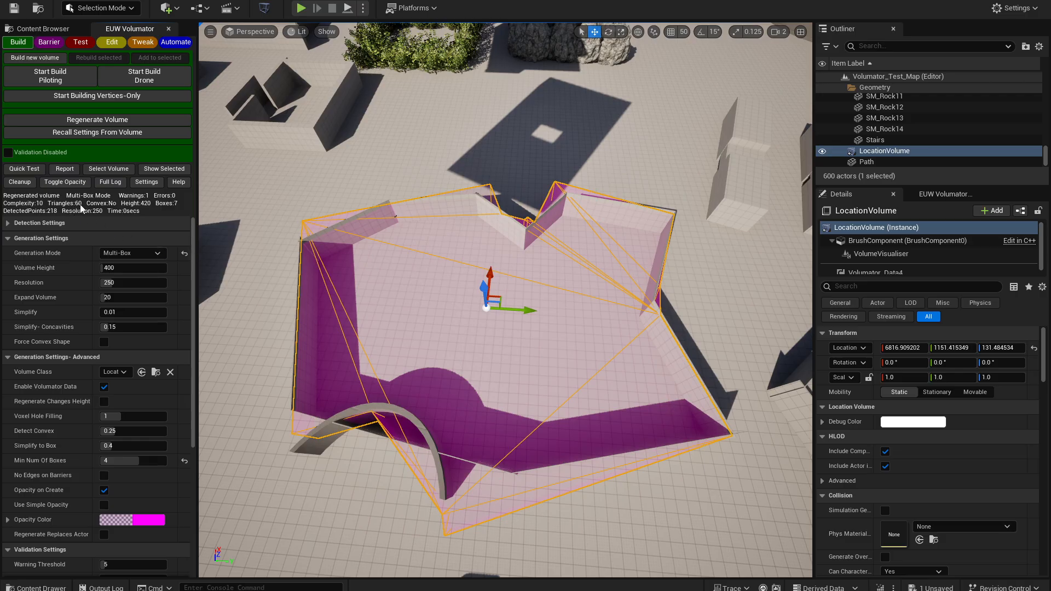
- Reset the minimum number of boxes to its default of 1 and regenerate the volume in Voxel mode
left_click(131, 253)
left_click(123, 283)
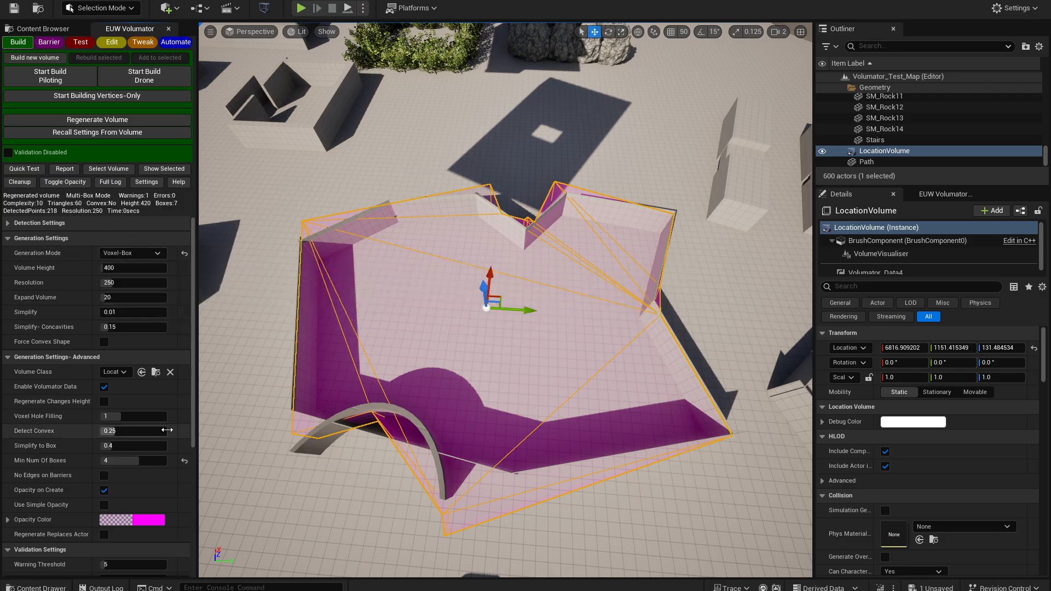
left_click(184, 463)
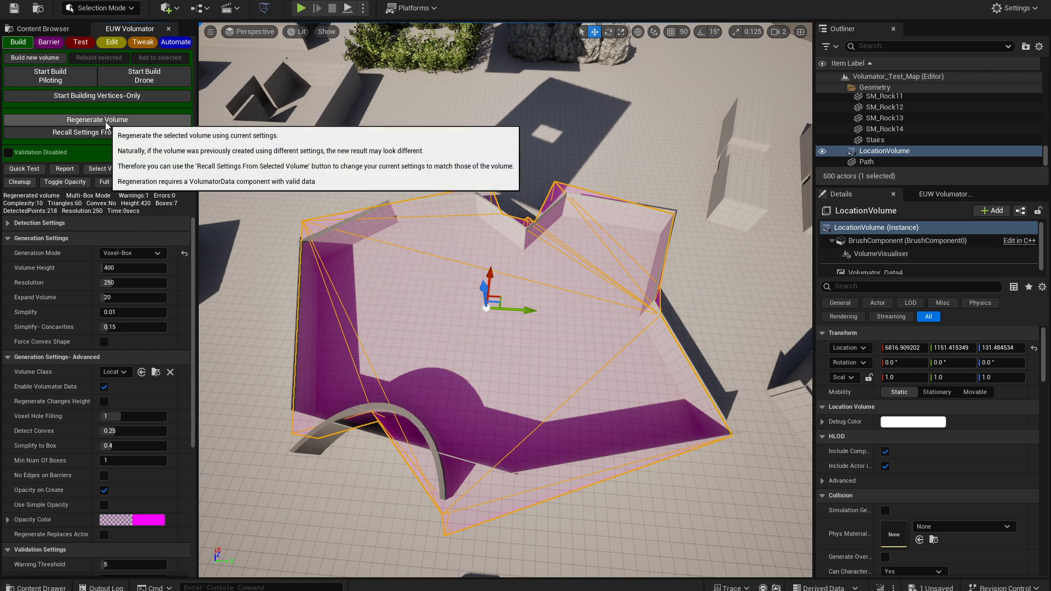
left_click(137, 255)
left_click(123, 298)
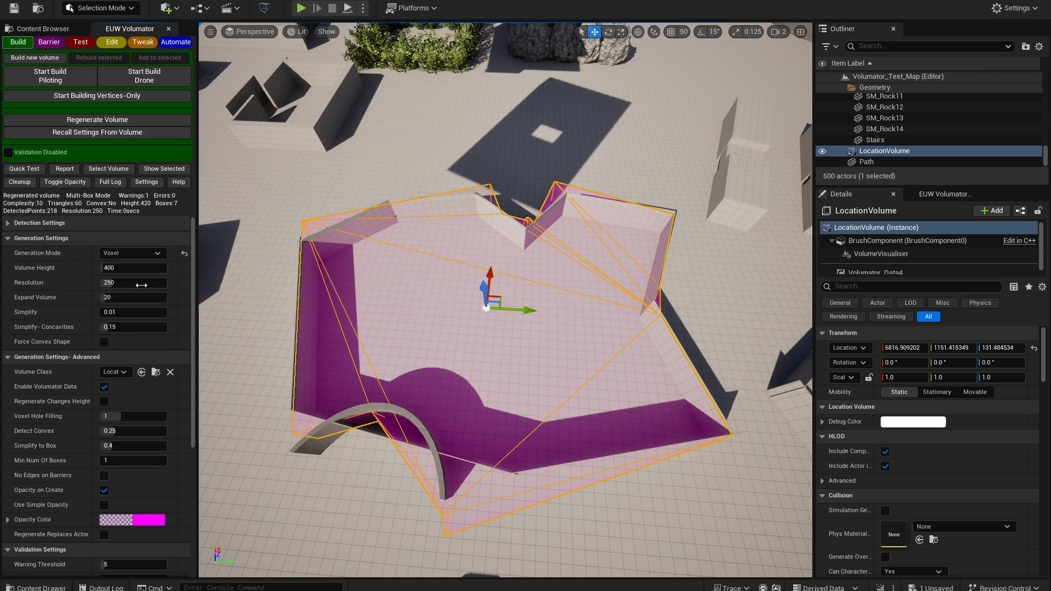
left_click(117, 122)
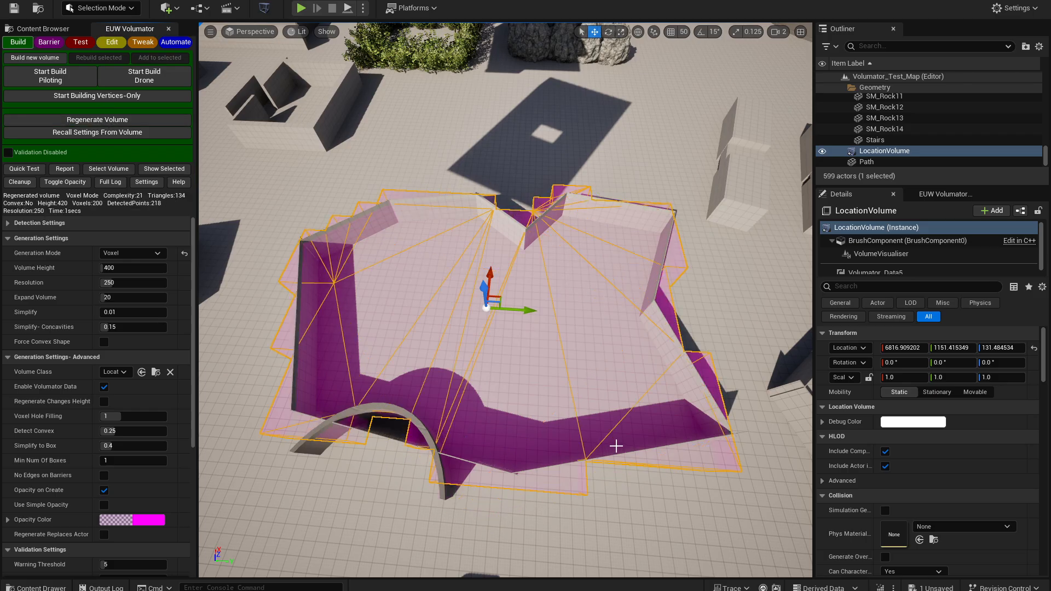
- Regenerate the walled area's volume in Voxel-Box mode
left_click(118, 253)
left_click(146, 306)
left_click(99, 123)
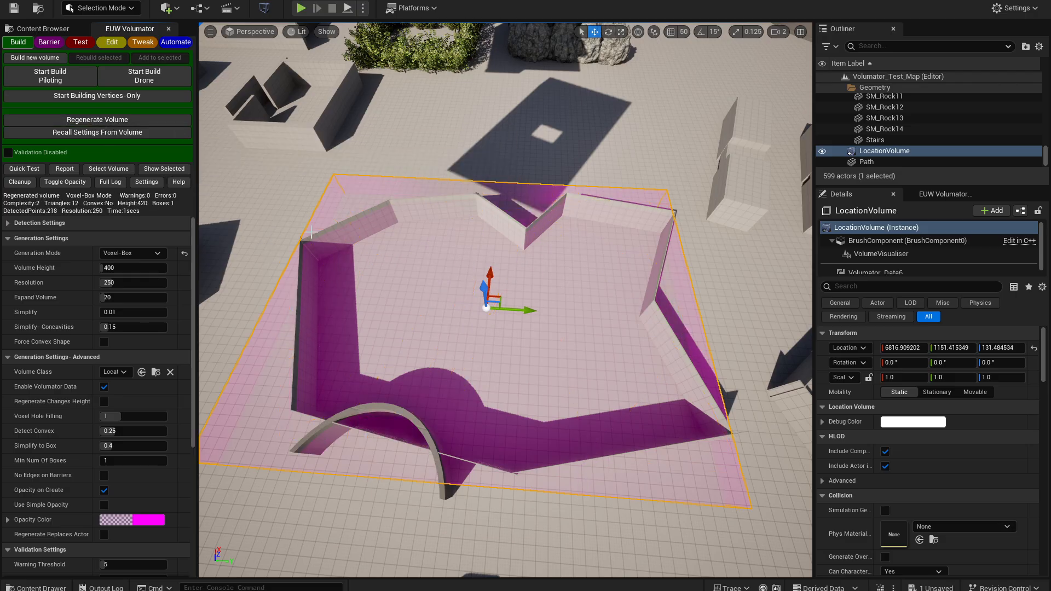
- Set the minimum number of boxes to 3 and regenerate the Voxel-Box volume
left_click(132, 460)
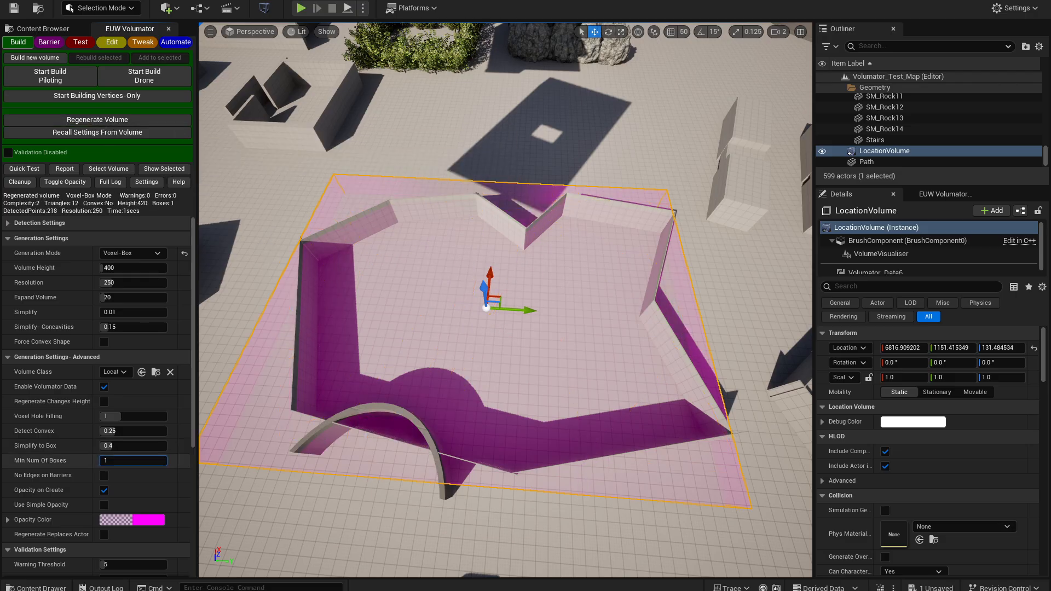
type("3")
key("Return")
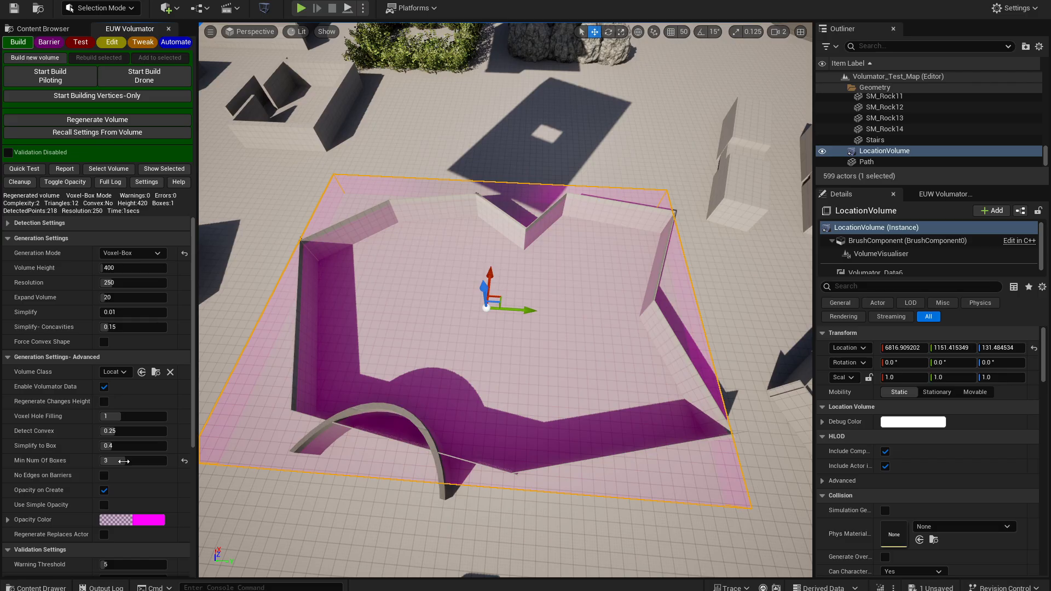
left_click(119, 123)
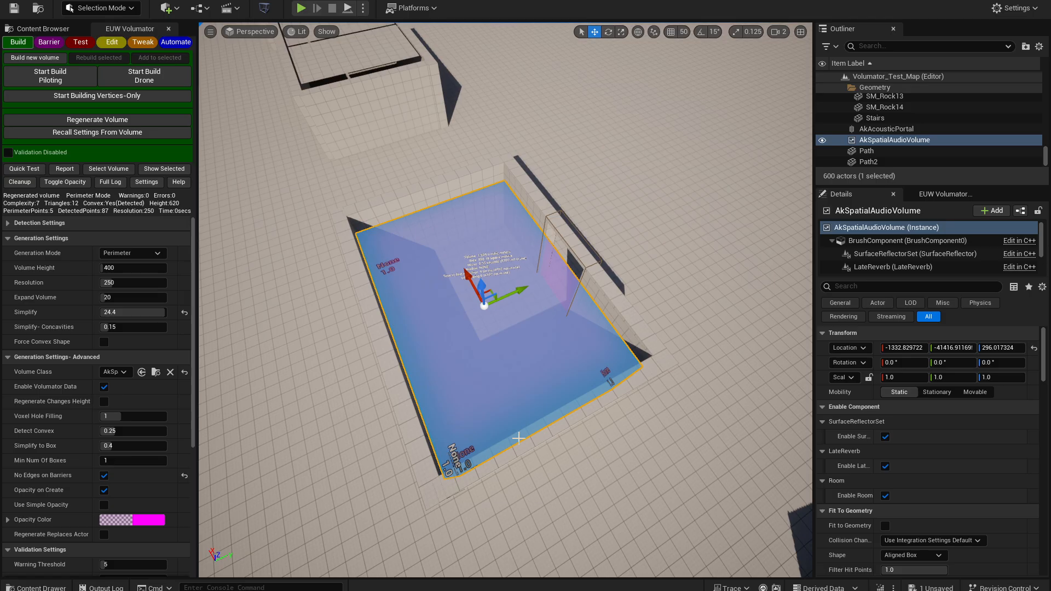
- Add a reference to the selected AkSpatialAudioVolume in the level blueprint's event graph and move the blueprint window clear of the volume
left_click(204, 11)
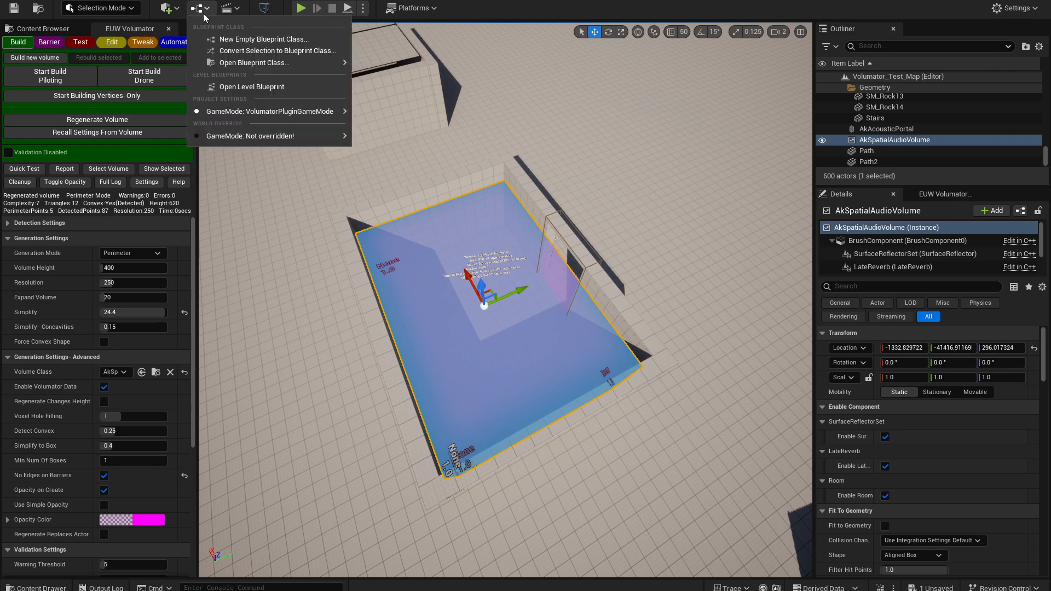
left_click(307, 87)
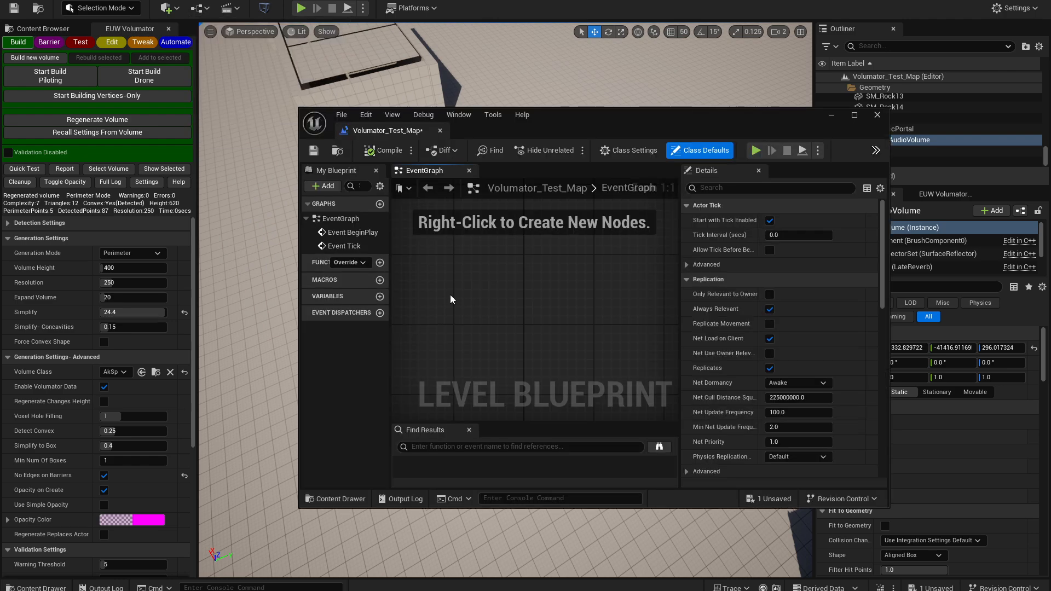
right_click(450, 299)
left_click(523, 352)
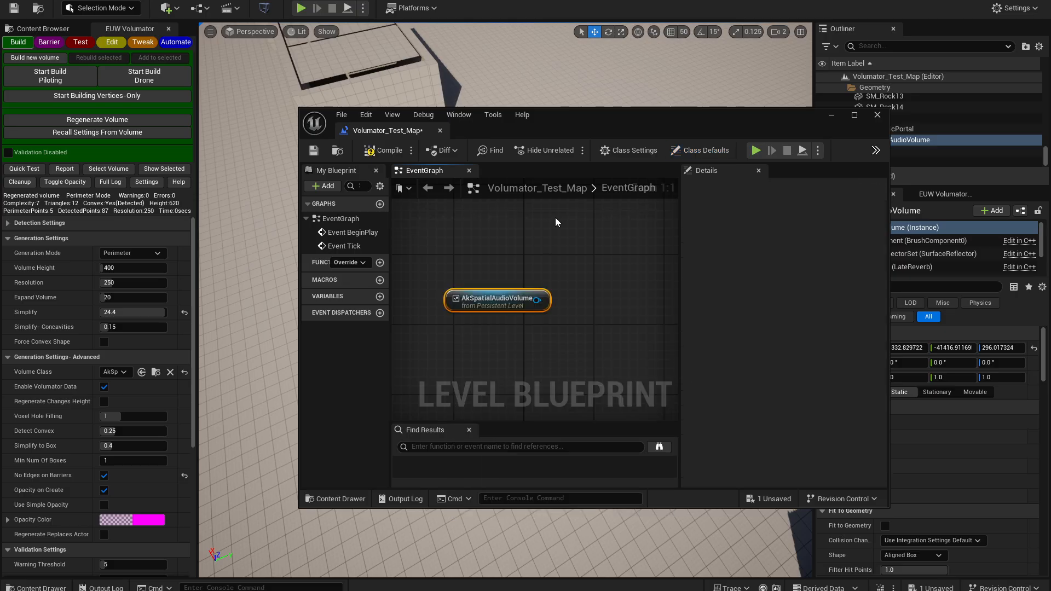
left_click_drag(575, 121, 962, 173)
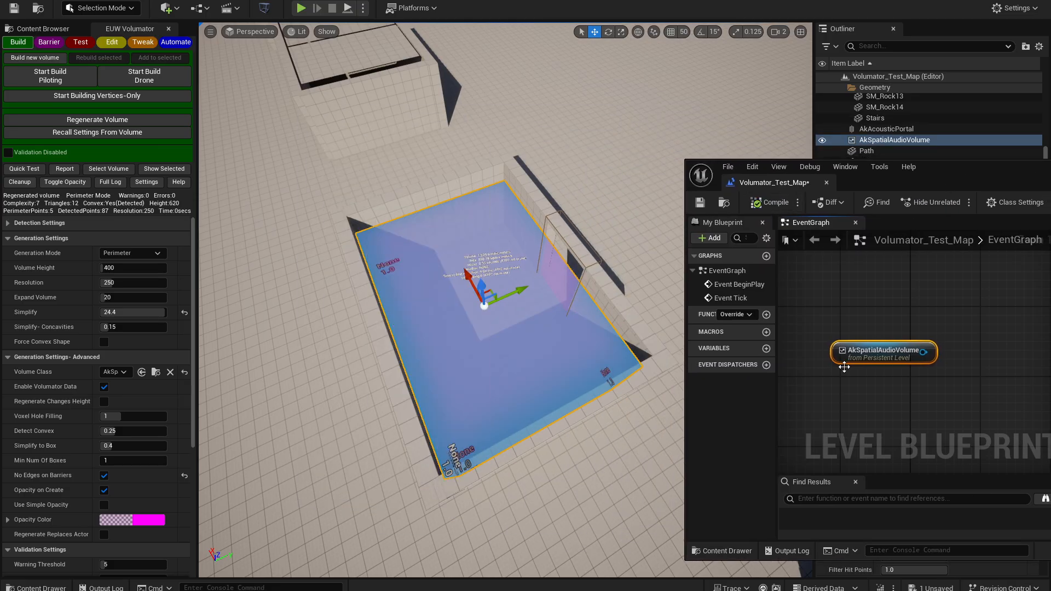
- Regenerate the spatial audio volume with Regenerate Replaces Actor enabled, and compile the level blueprint to check the volume reference
left_click(96, 121)
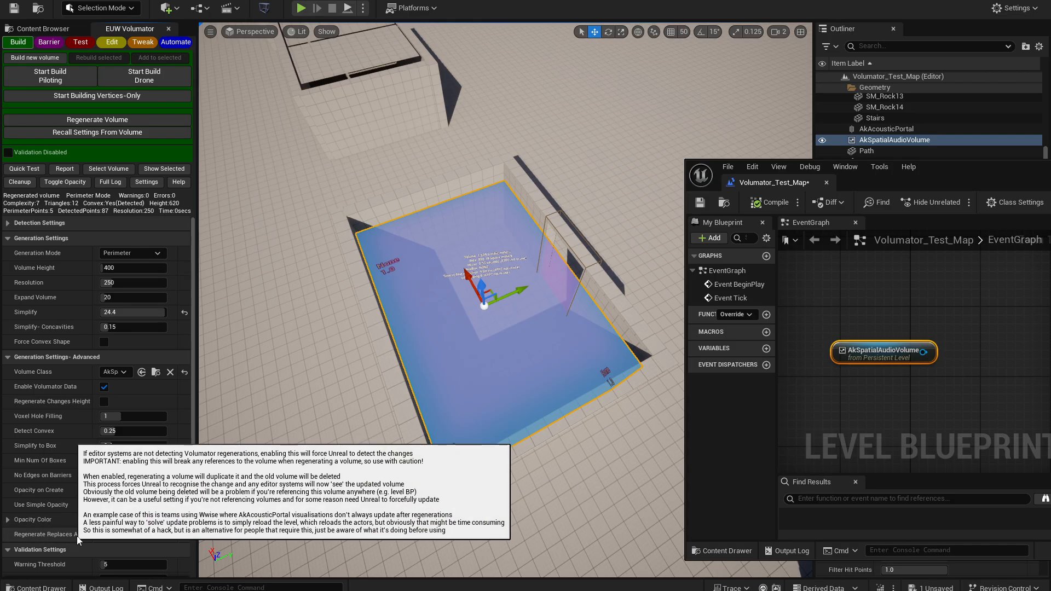
left_click(104, 535)
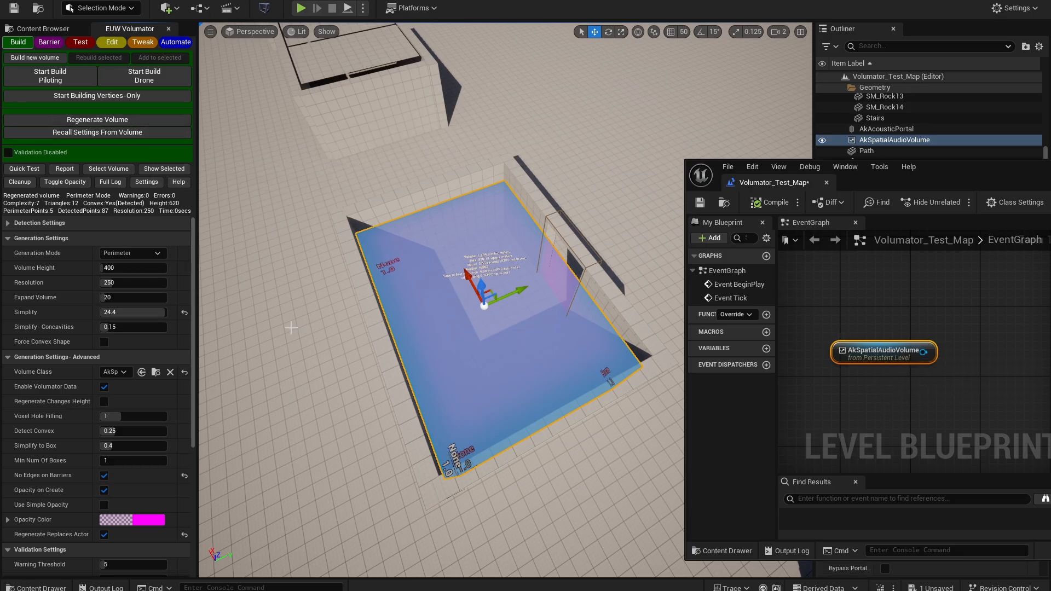
left_click(769, 203)
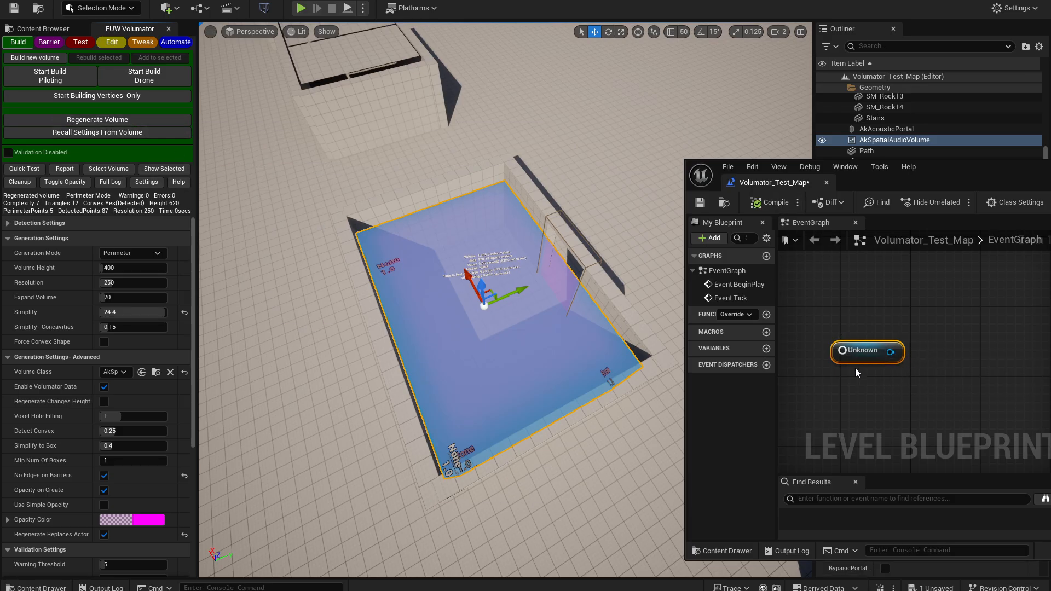
- Delete the broken volume reference node from the event graph, recompile and close the level blueprint
left_click_drag(826, 386, 908, 324)
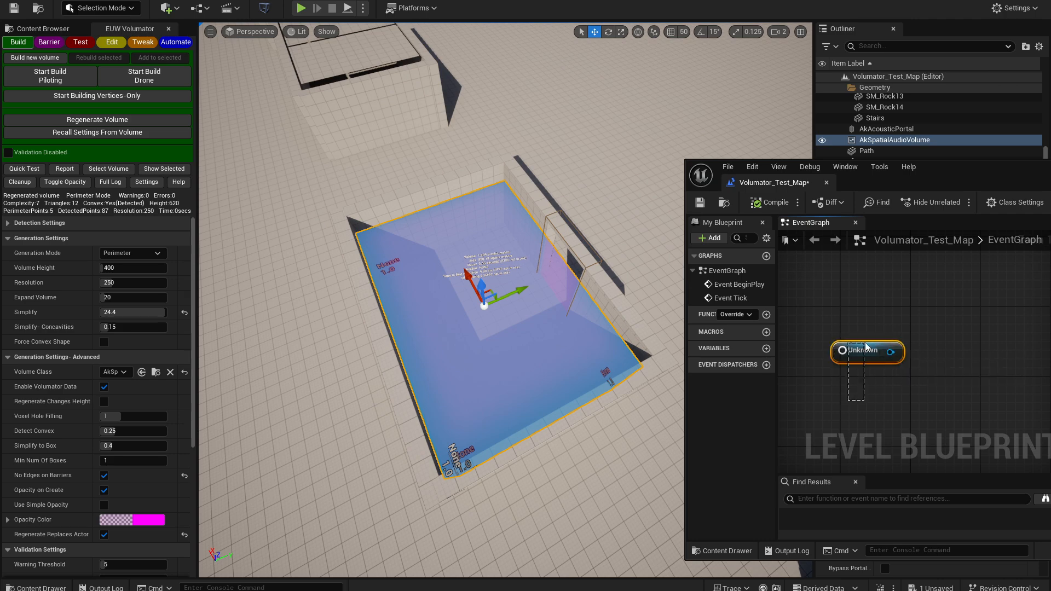
left_click_drag(829, 386, 925, 332)
key("Delete")
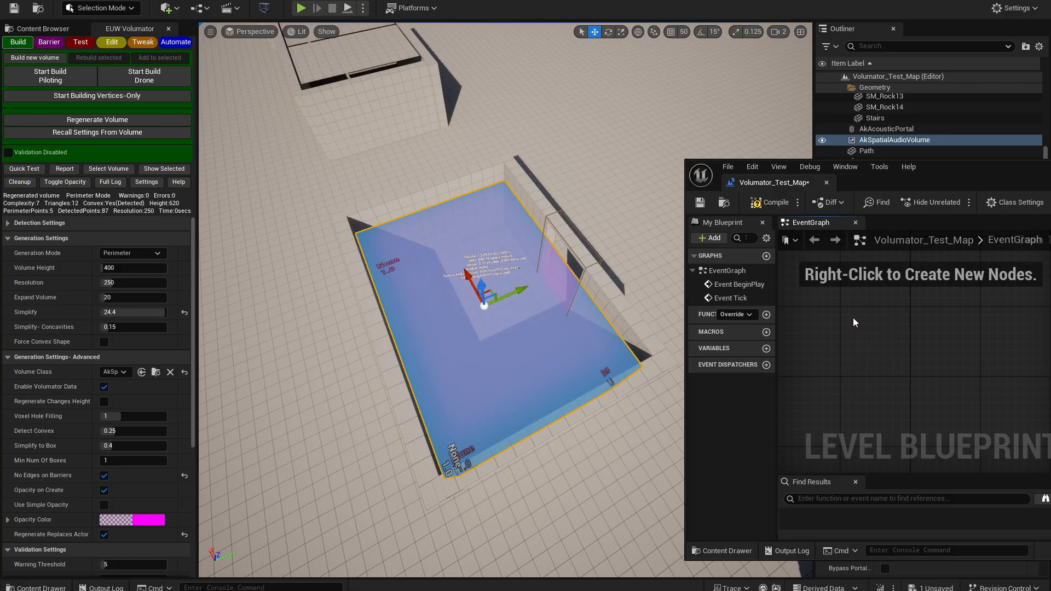
left_click(778, 204)
middle_click(764, 186)
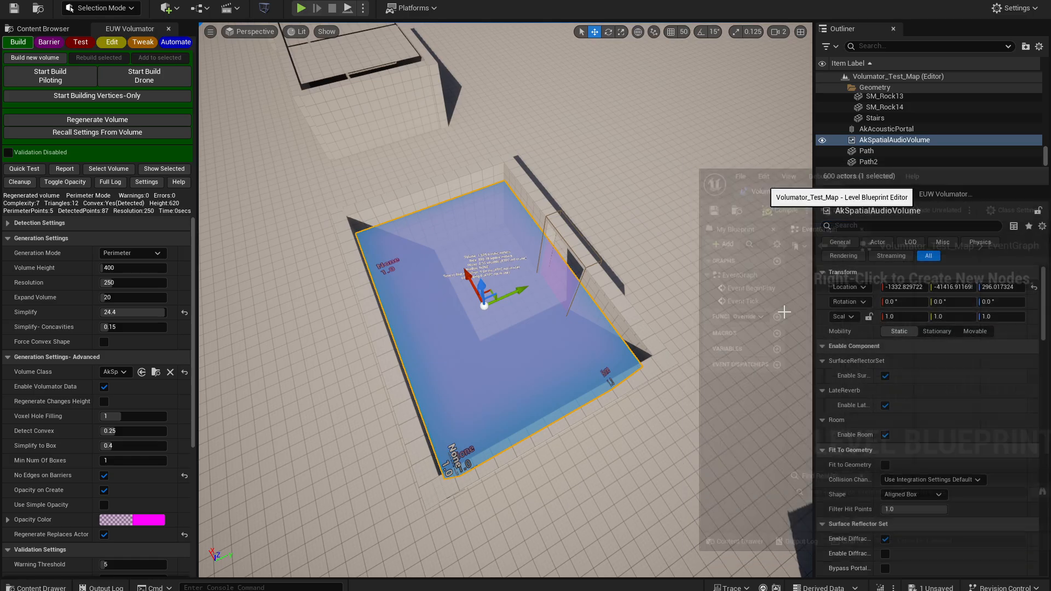
- Select the acoustic portal in the room's wall opening and look at it more closely
left_click(593, 252)
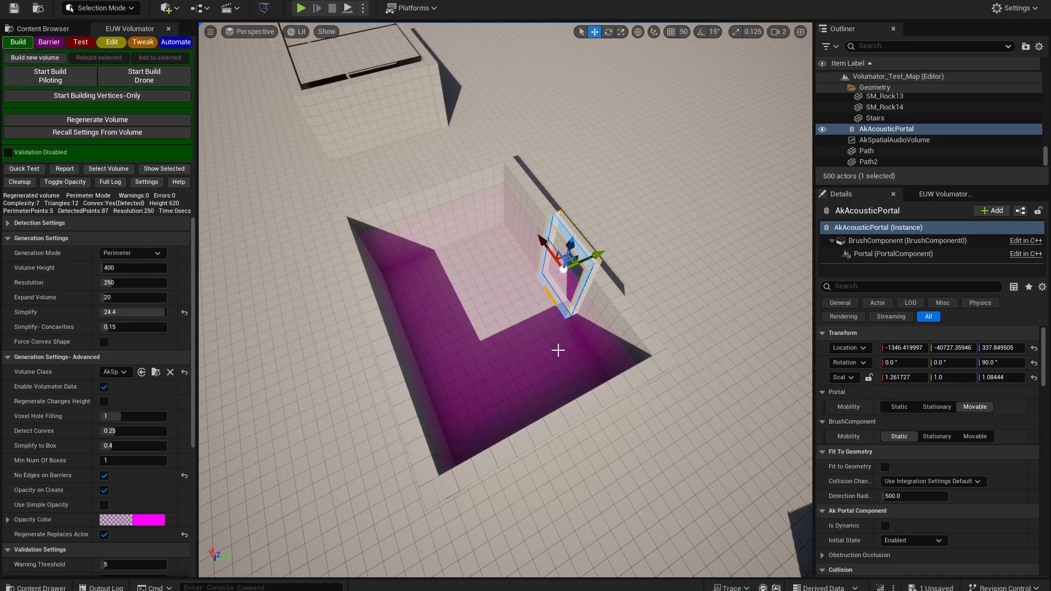
right_click_drag(581, 288, 520, 279)
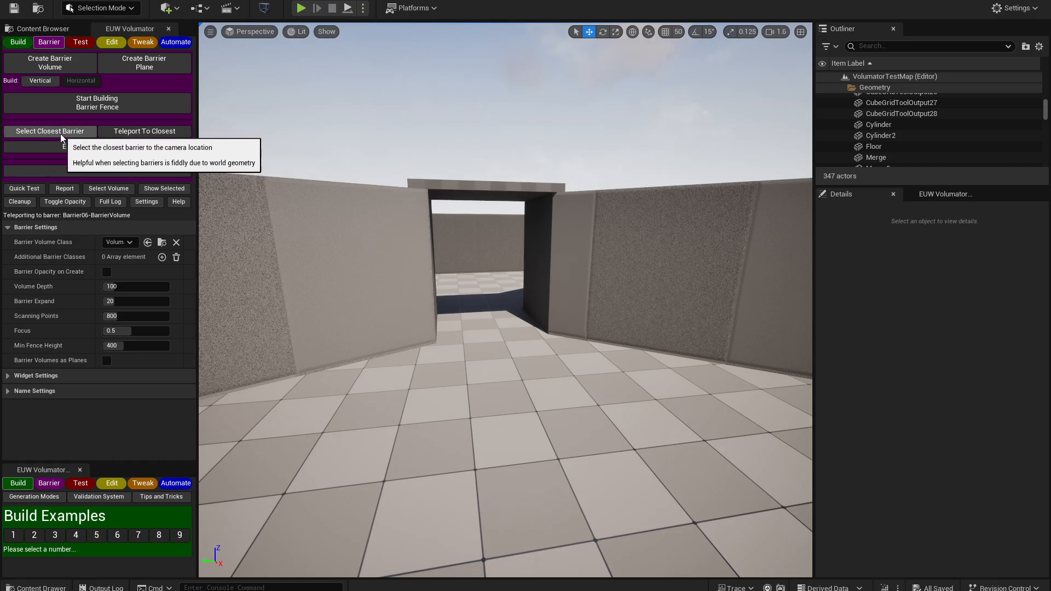
- Select the barrier closest to the camera and try enabling barrier opacity on it
left_click(13, 132)
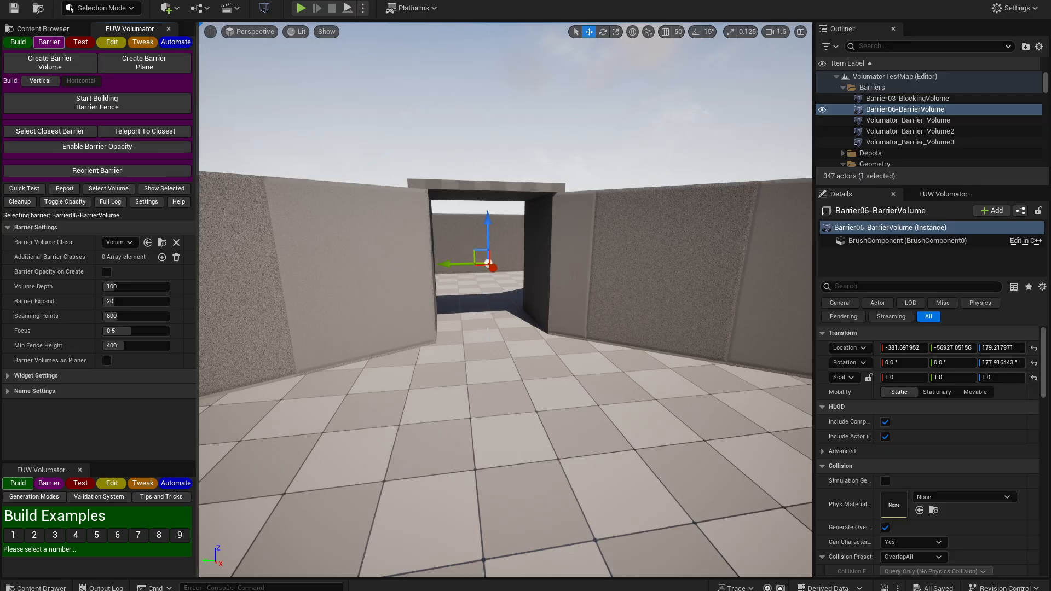
left_click(80, 148)
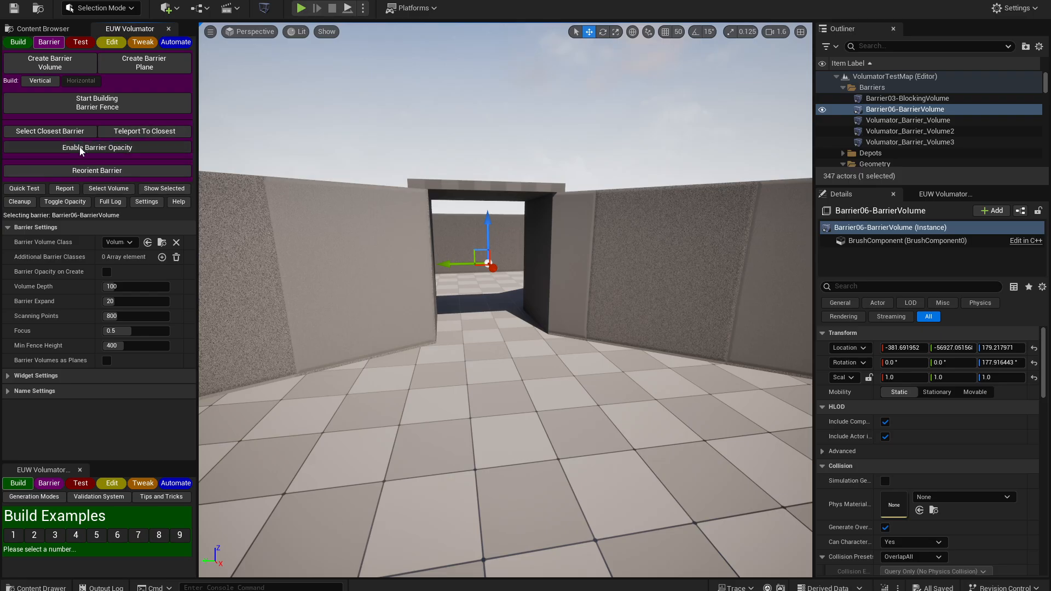
left_click(113, 147)
- Clear the selection, move up and away over the walled rooms, and teleport to the closest barrier to view its doorway
key("w")
right_click_drag(295, 264, 273, 318)
key("Escape")
right_click_drag(373, 277, 383, 241)
key("s")
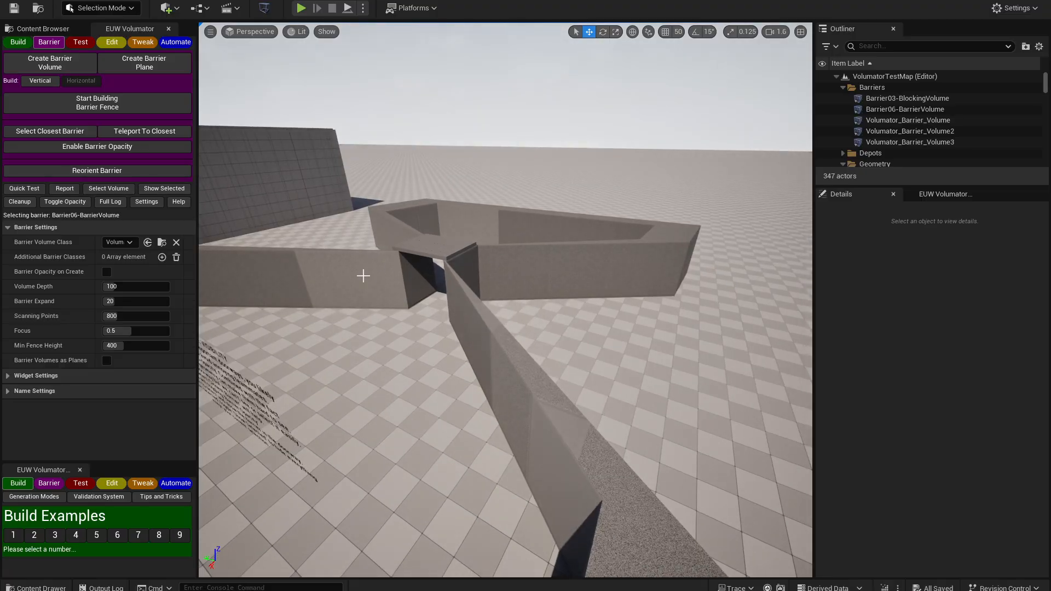
right_click_drag(364, 275, 384, 262)
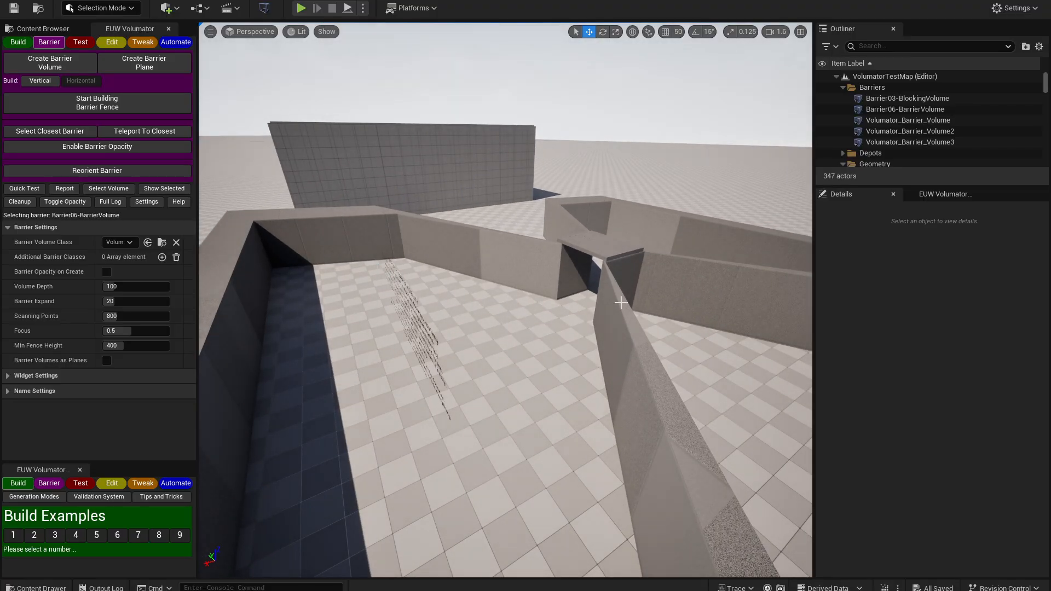
left_click(137, 132)
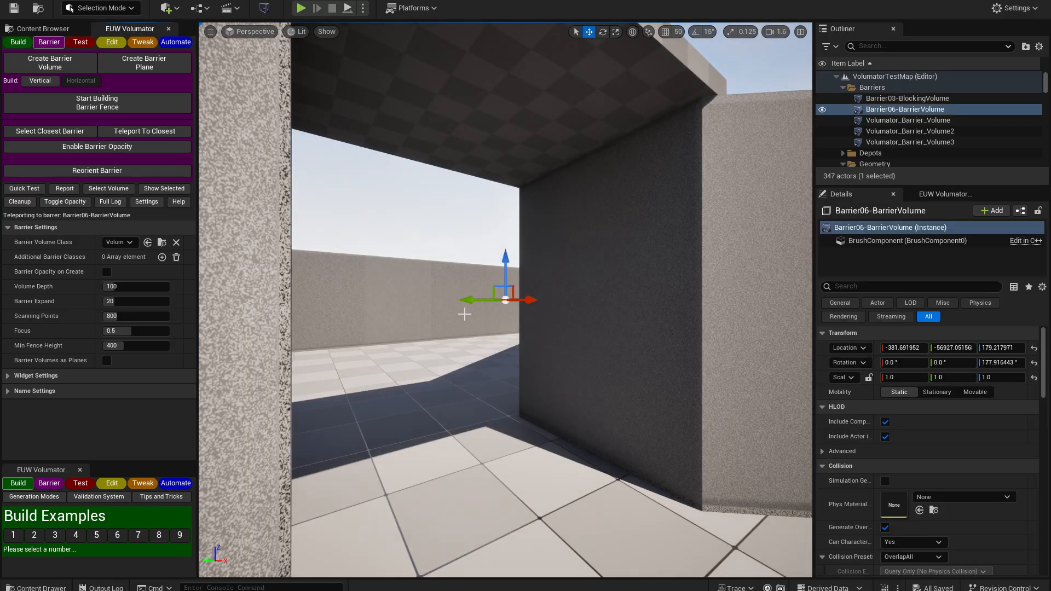
key("s")
right_click_drag(463, 316, 514, 326)
key("d")
key("a")
key("d")
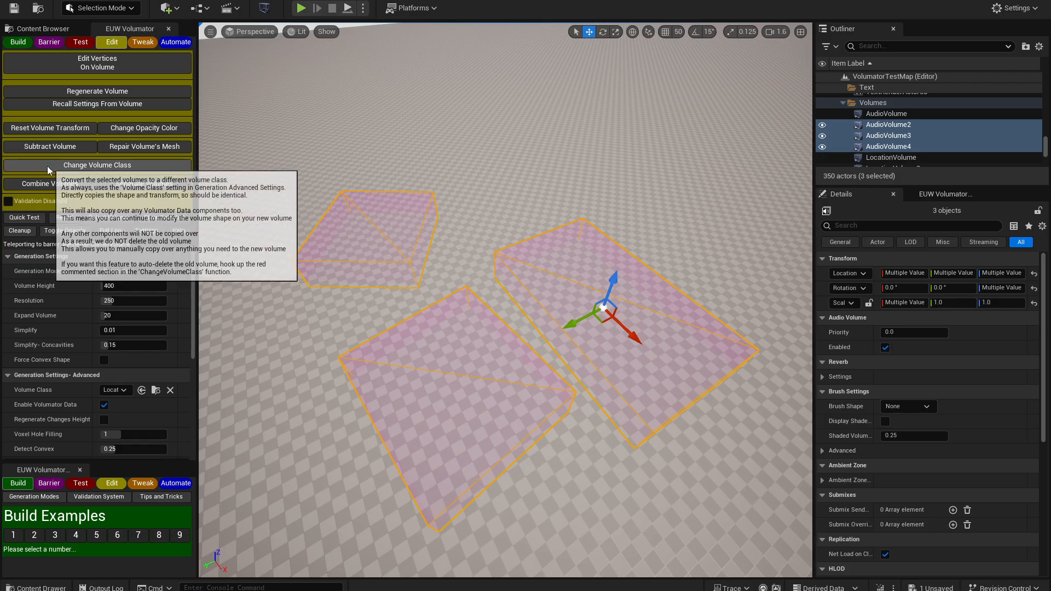
- Convert the three selected audio volumes to the LocationVolume class
left_click(150, 165)
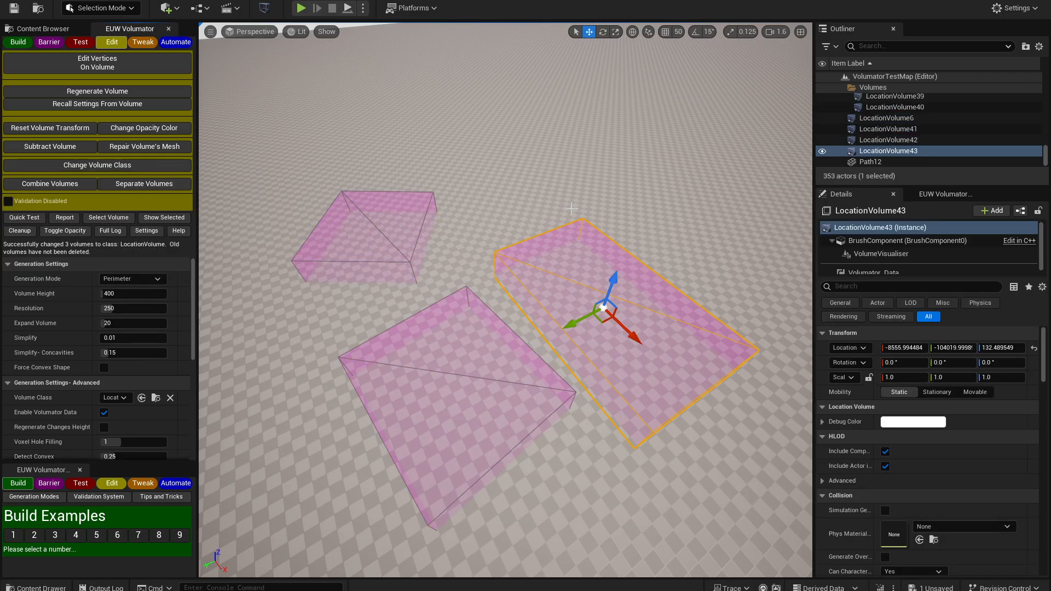
- Select the three LocationVolumes created by the class conversion and delete them
left_click(907, 141, "ctrl")
left_click(910, 131, "ctrl")
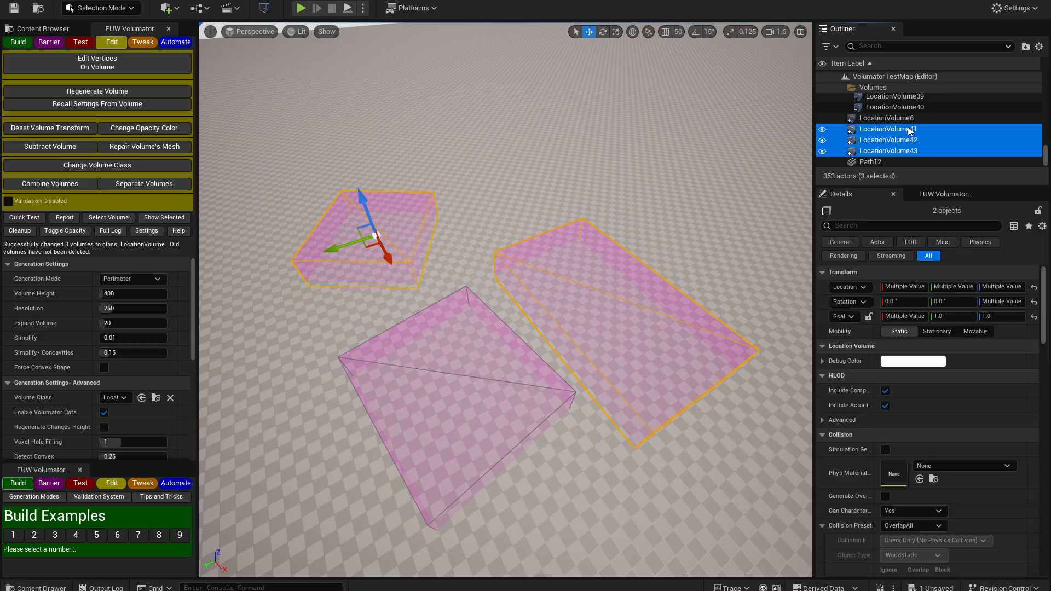
scroll(908, 148, "up", 2)
scroll(908, 148, "down", 1)
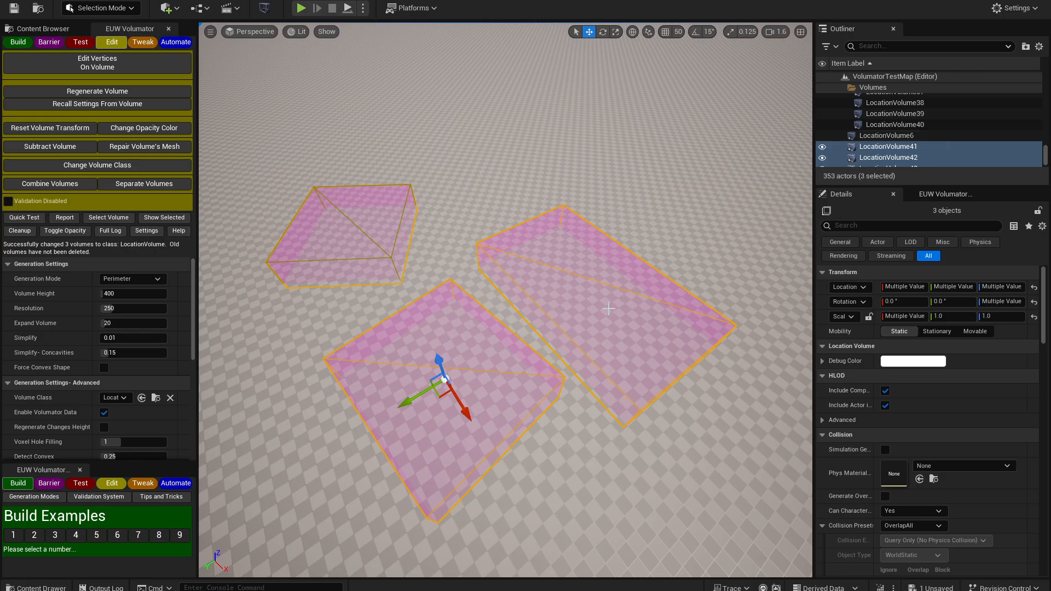
key("Delete")
- Select the three original audio volumes together in the viewport
left_click(548, 311)
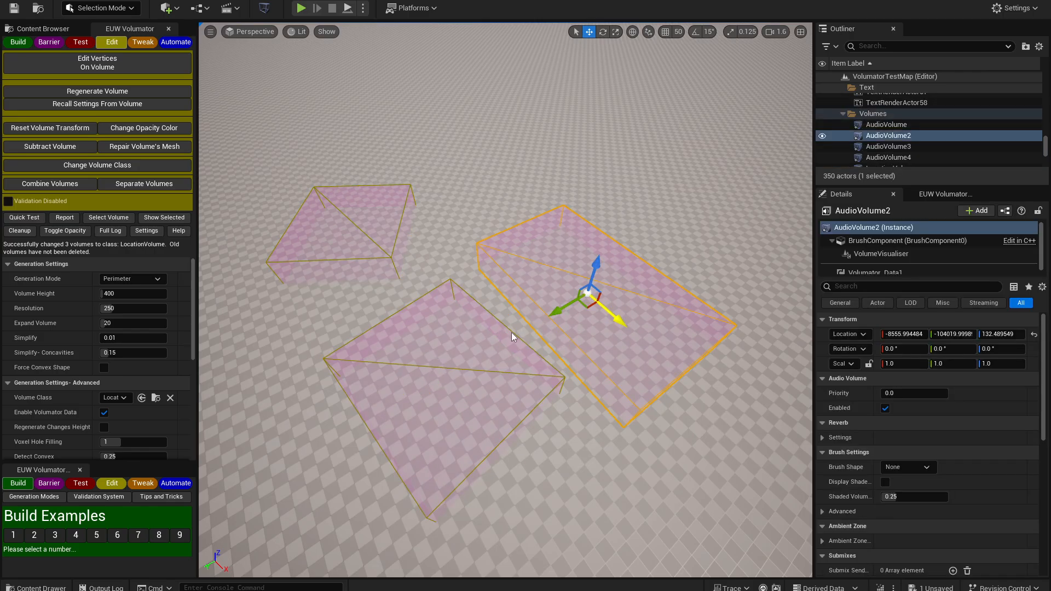
left_click(503, 336, "ctrl")
left_click(387, 255, "ctrl")
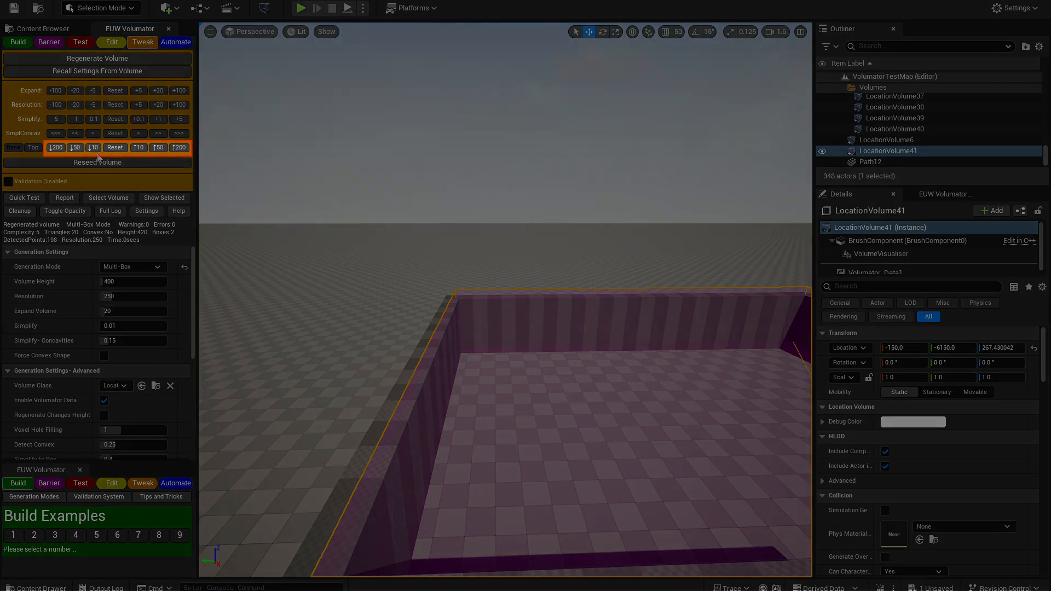
- Raise the base of the multi-box LocationVolume by 200 while viewing it from around the walled room
right_click_drag(276, 296, 353, 322)
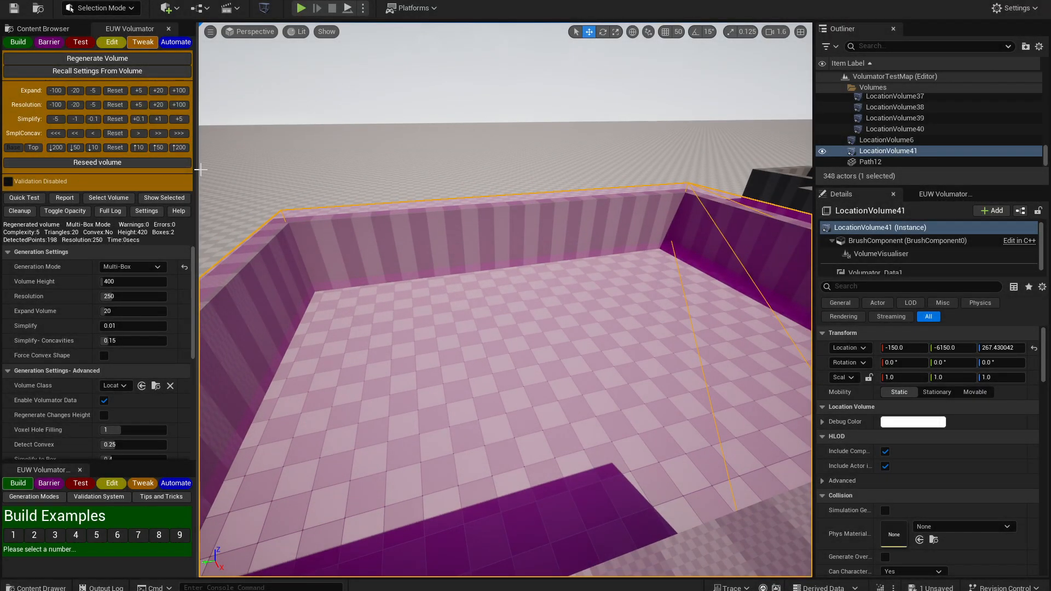
right_click_drag(506, 307, 438, 307)
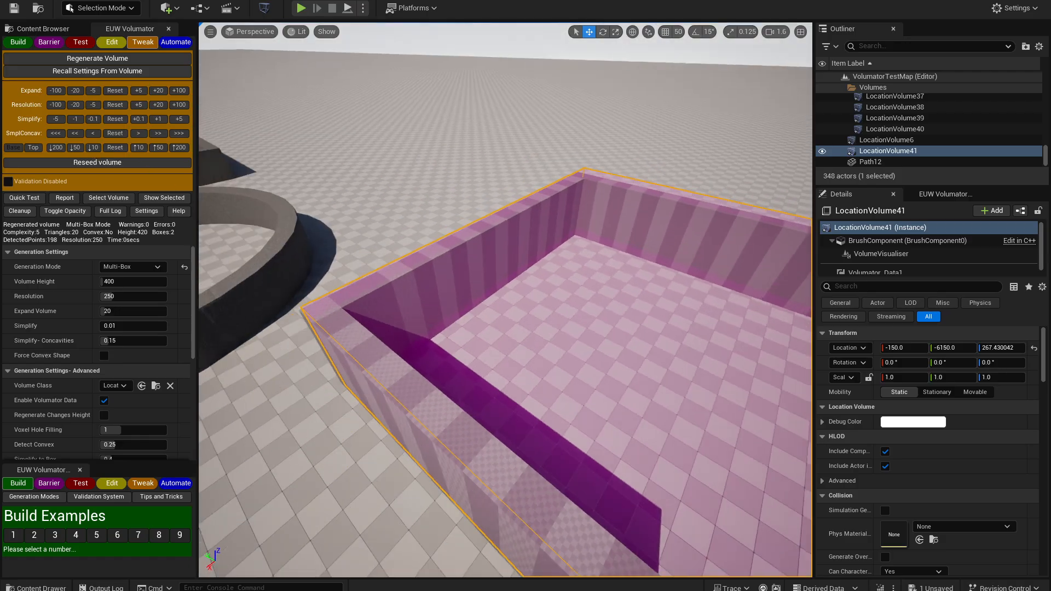
right_click_drag(328, 213, 164, 215)
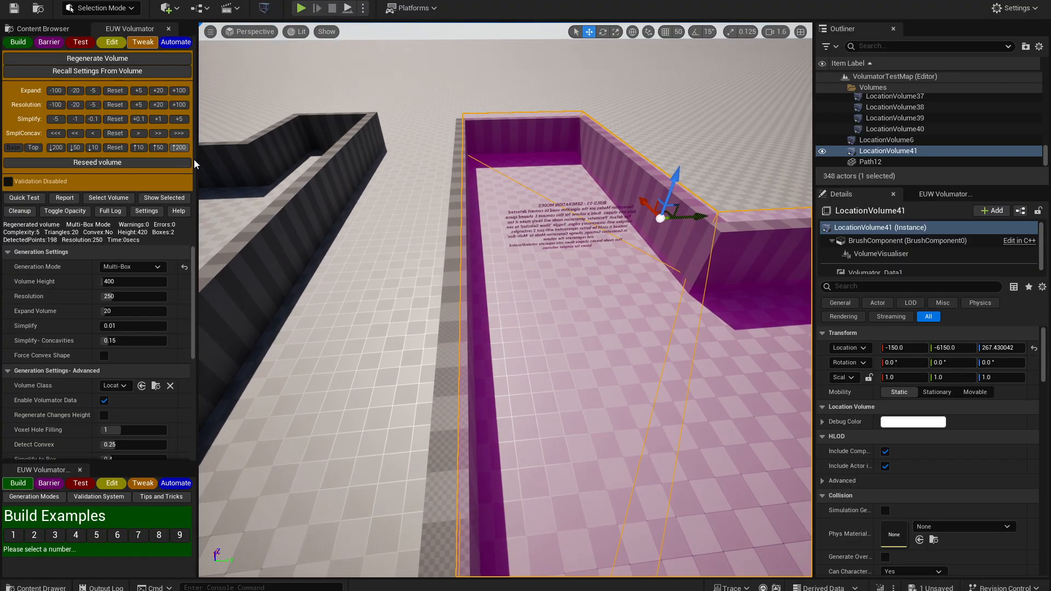
left_click(183, 149)
right_click_drag(336, 217, 564, 149)
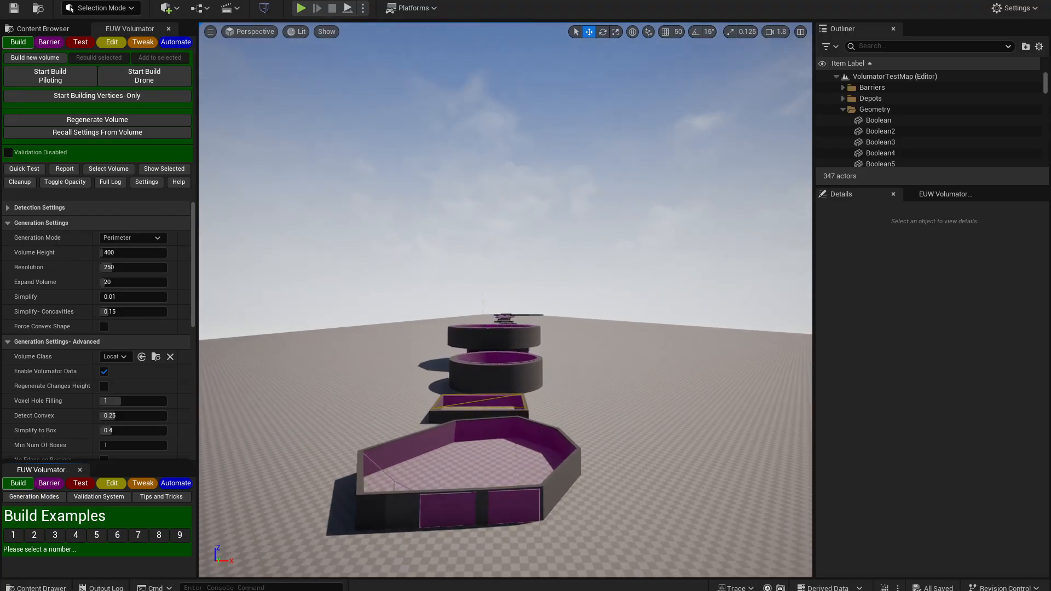
- Fly forward along the row of test geometry in VolumatorTestMap to survey the generated volumes and their example sections
scroll(505, 300, "up", 1)
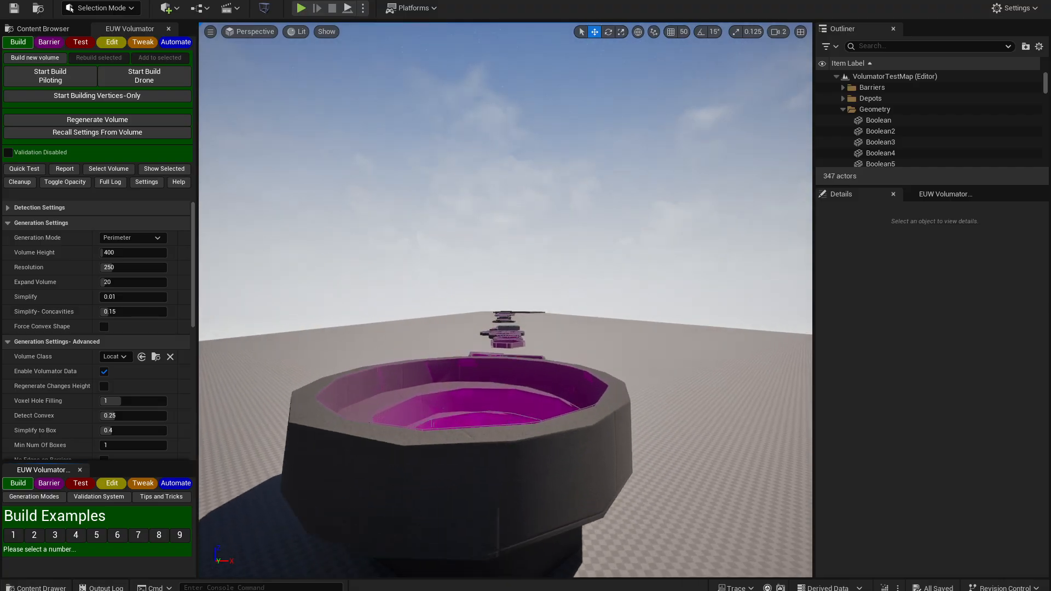
key("w")
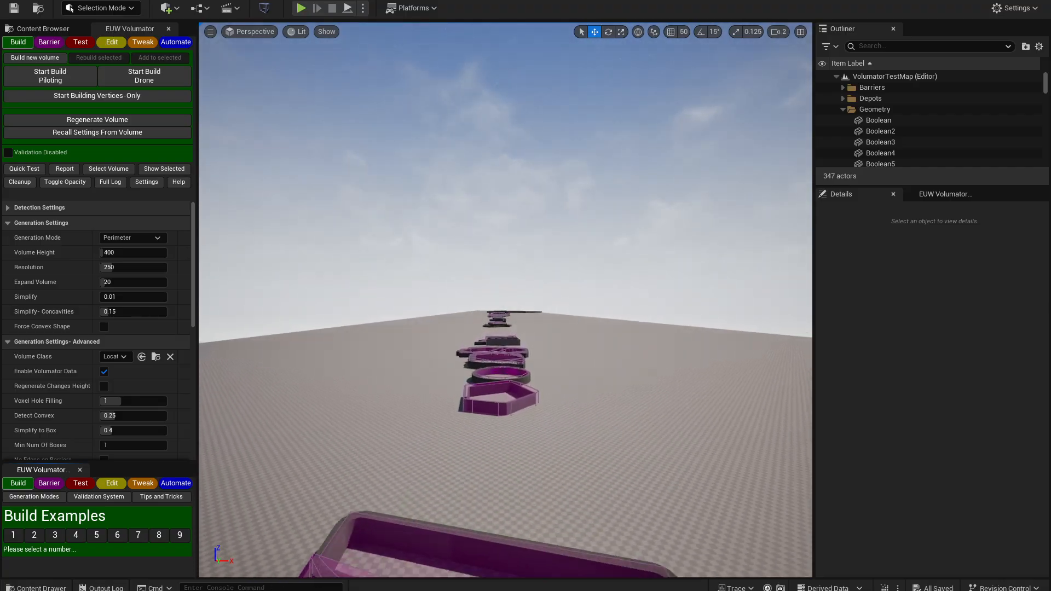
key("w")
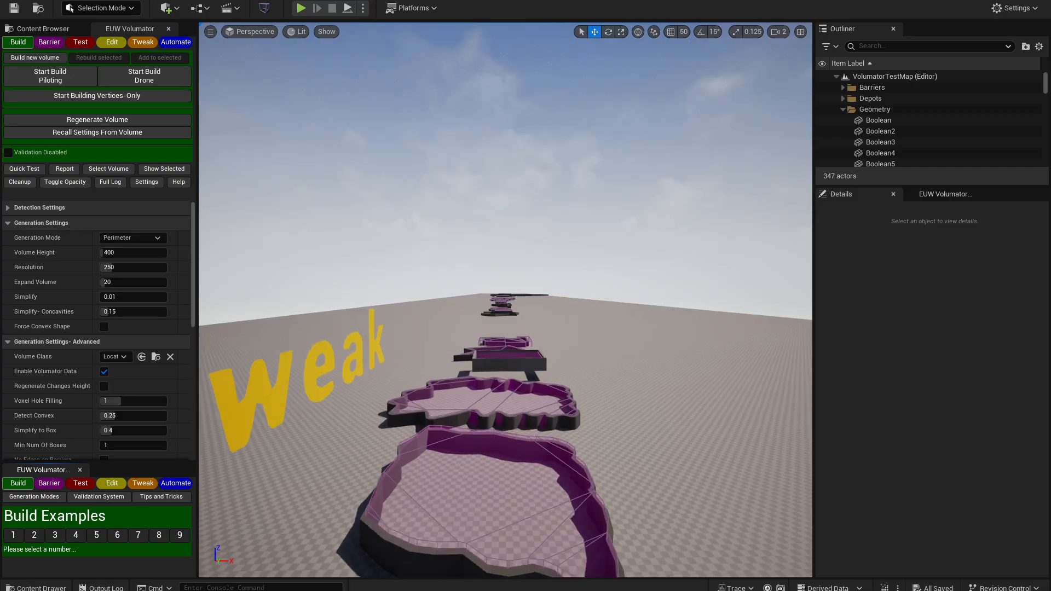
key("w")
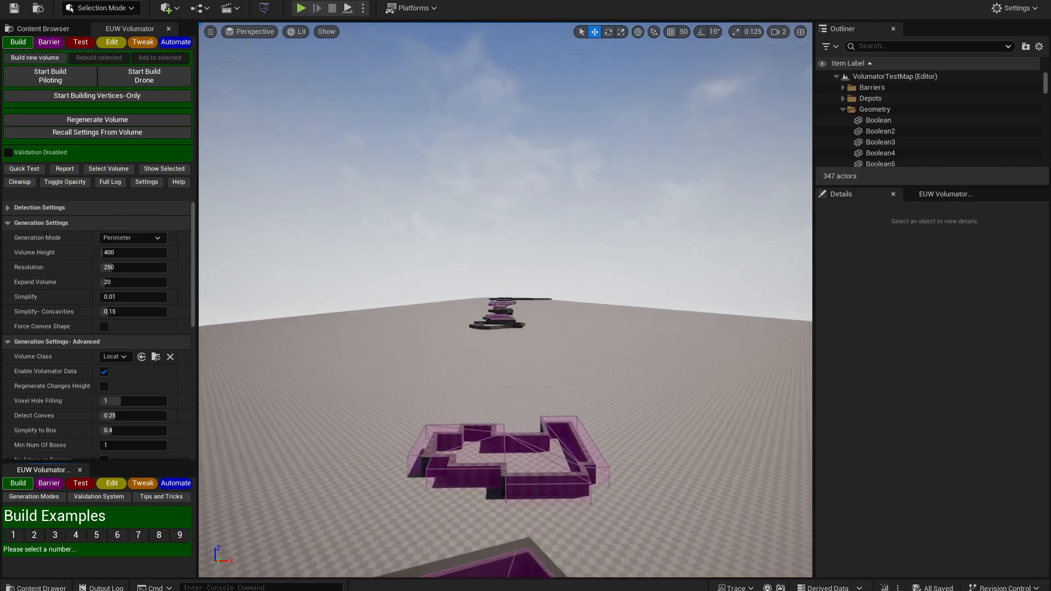
key("w")
key("w")
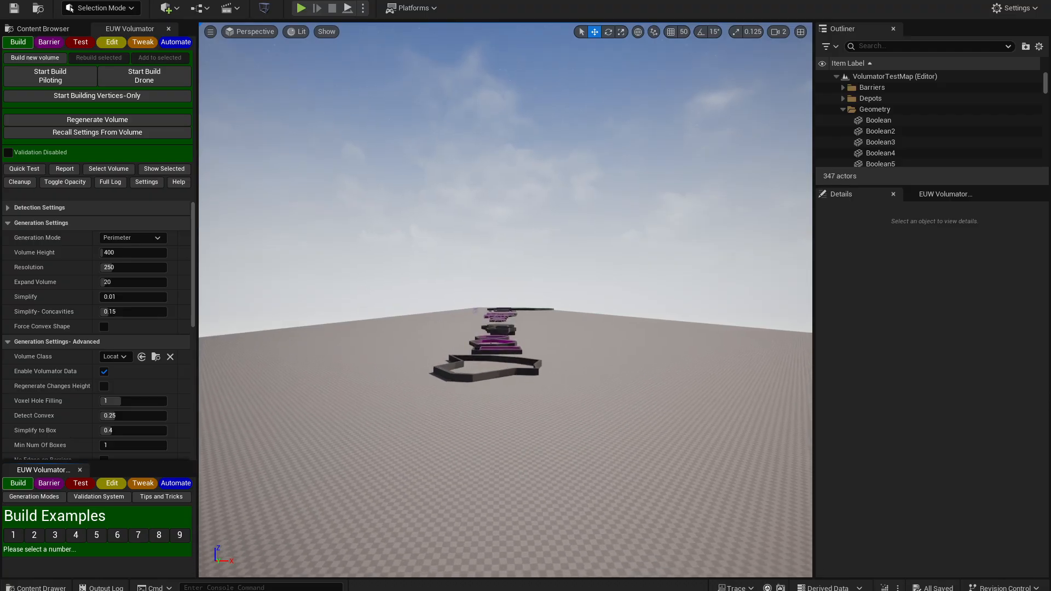
key("w")
scroll(506, 301, "up", 1)
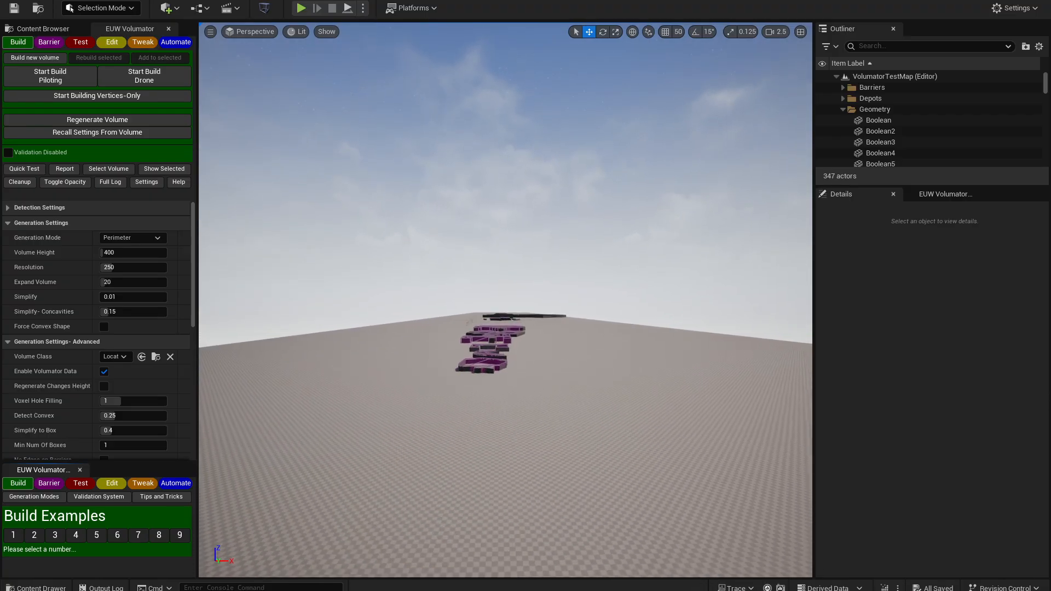
key("w")
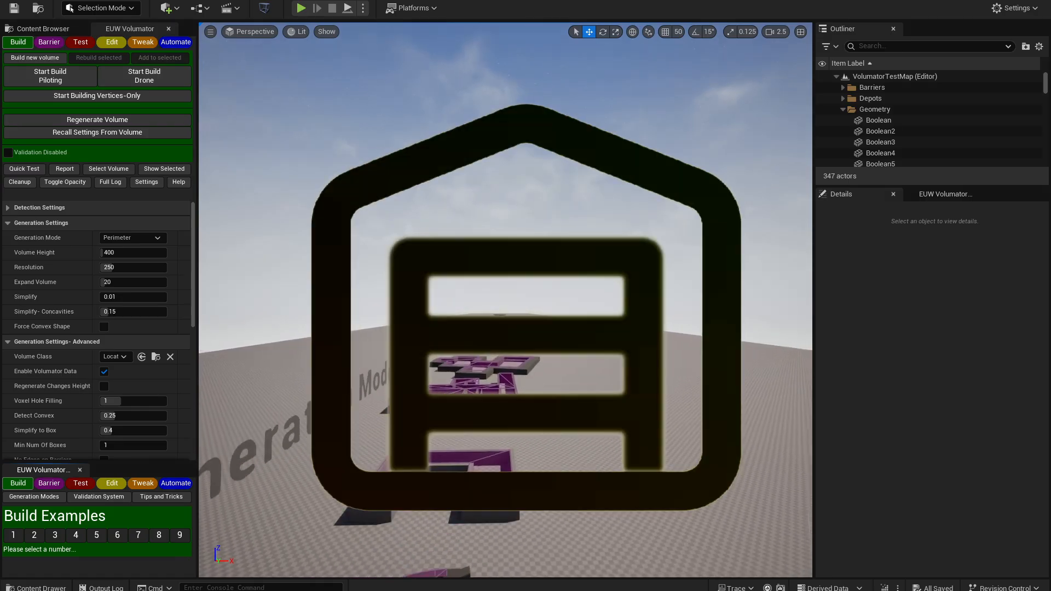
key("w")
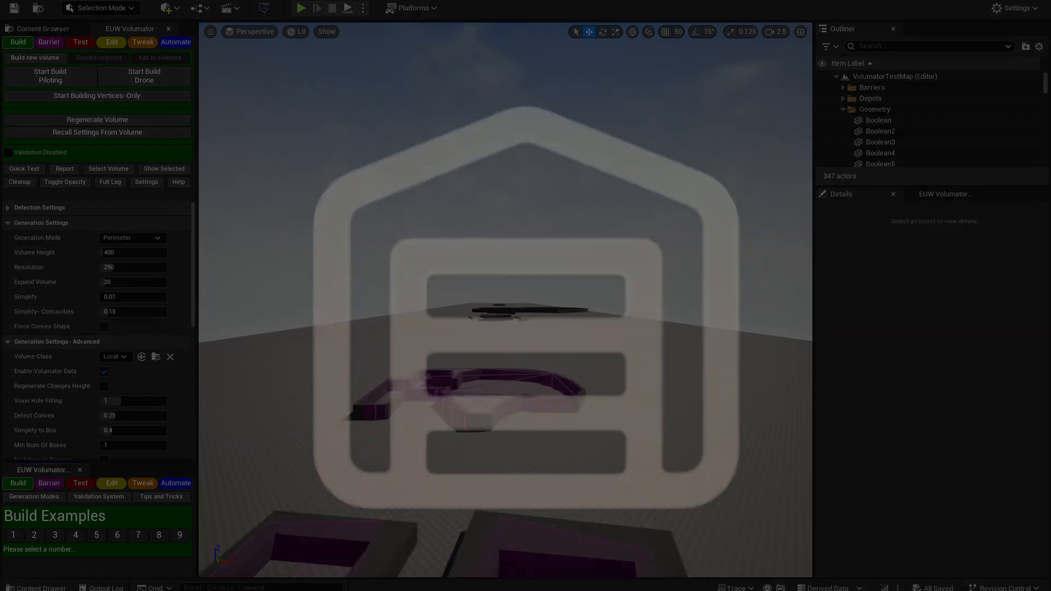